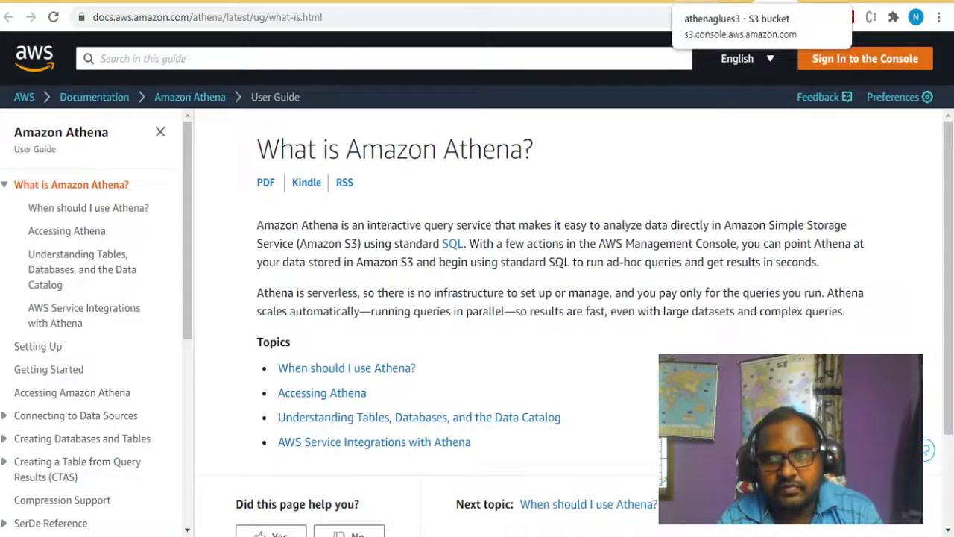
Switch to the S3 console and start creating a bucket named athenaanalysiss3bucket.
key("ctrl+Tab")
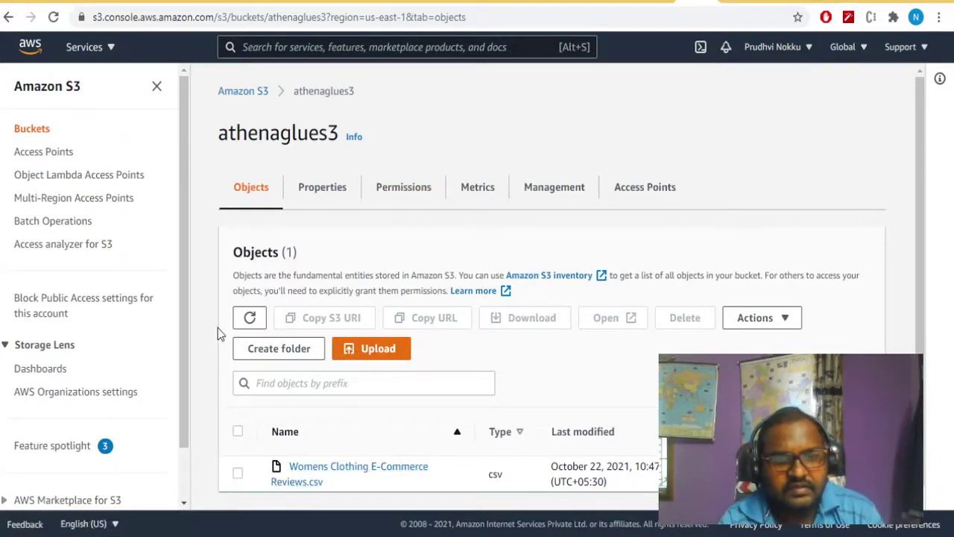
left_click(237, 100)
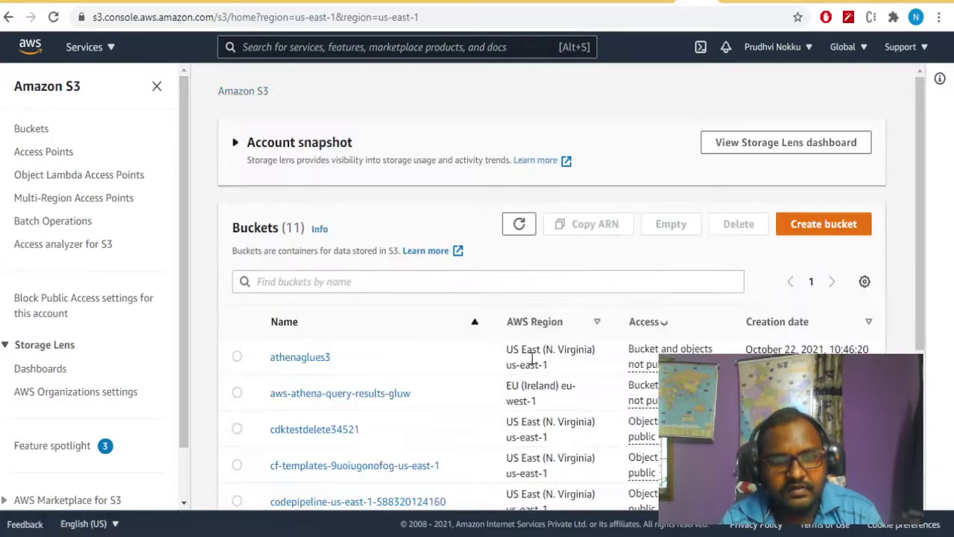
left_click(823, 224)
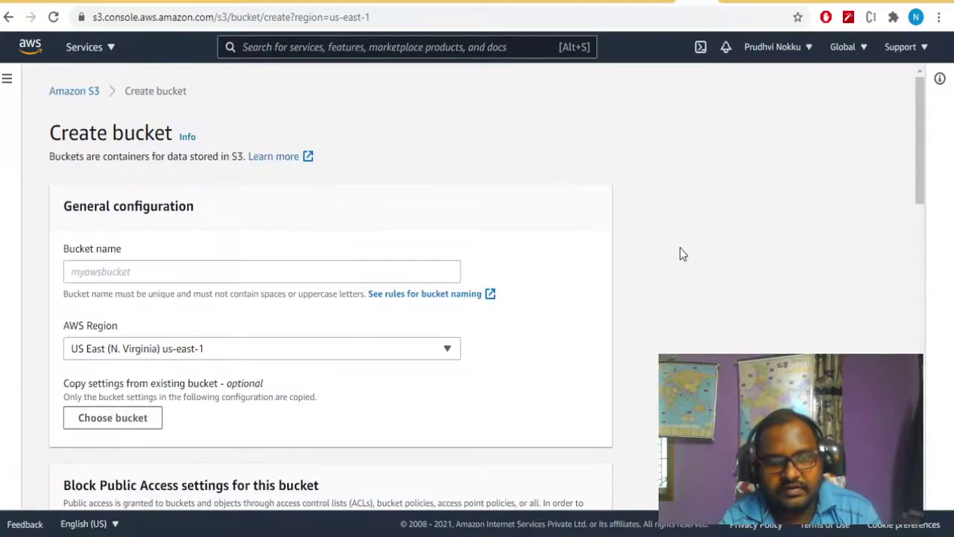
left_click(321, 271)
type("a")
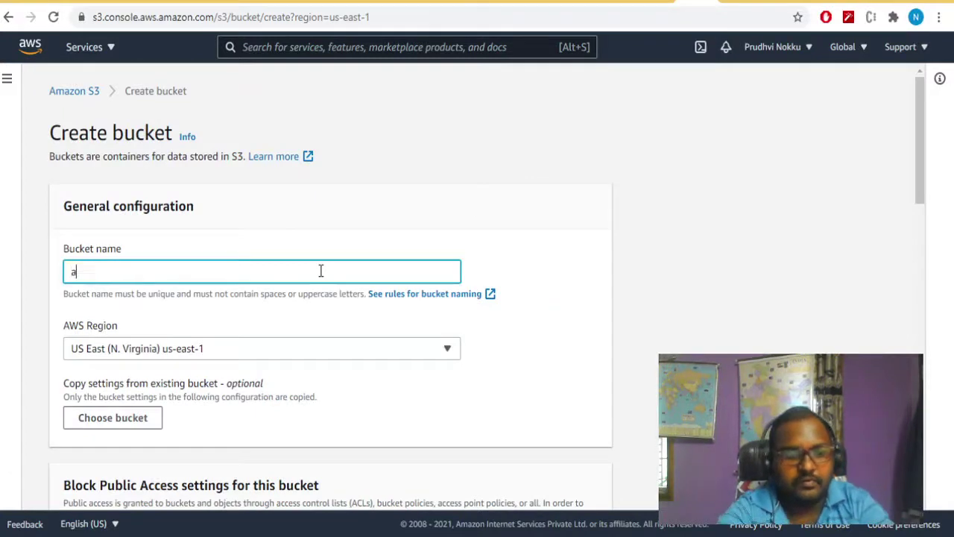
type("thena")
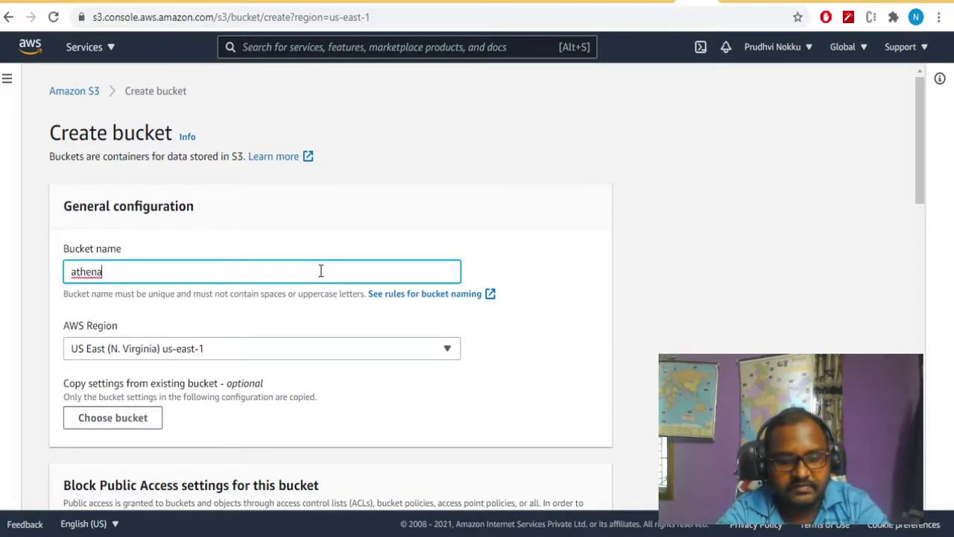
type("analysis")
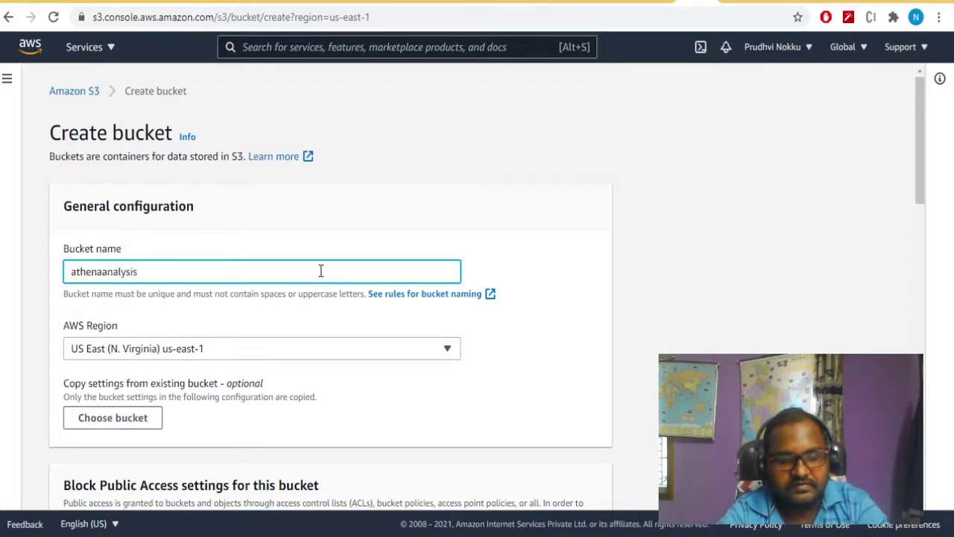
type("bucket")
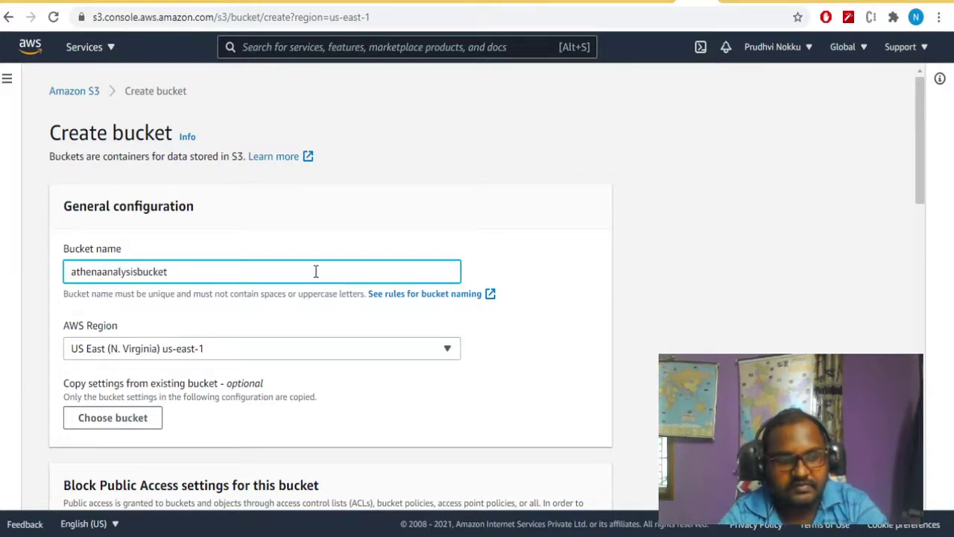
left_click(138, 273)
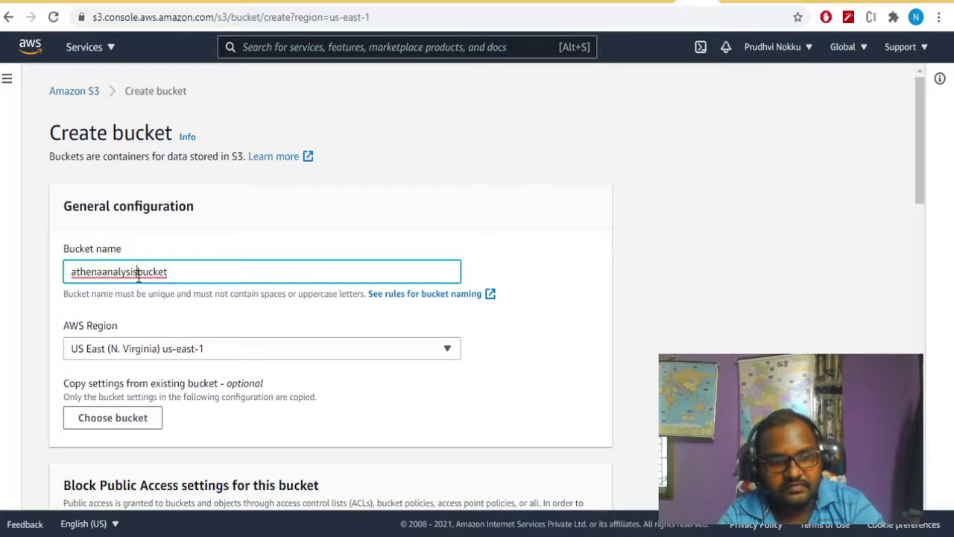
type("s3")
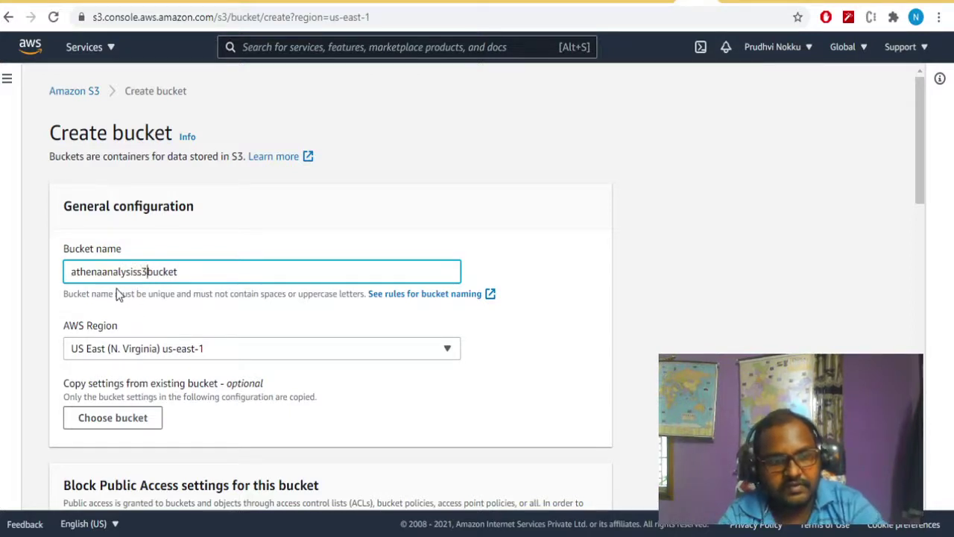
left_click(94, 271)
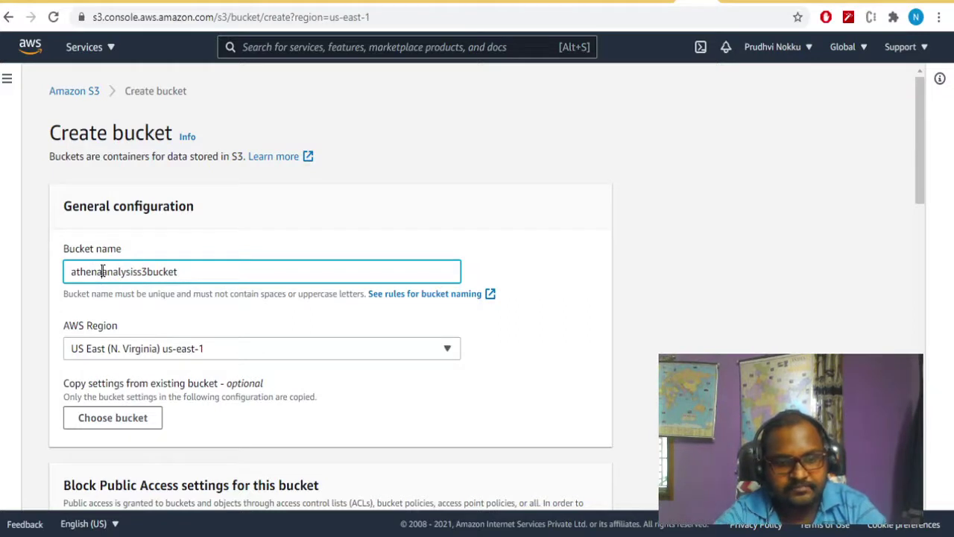
type("-")
key("BackSpace")
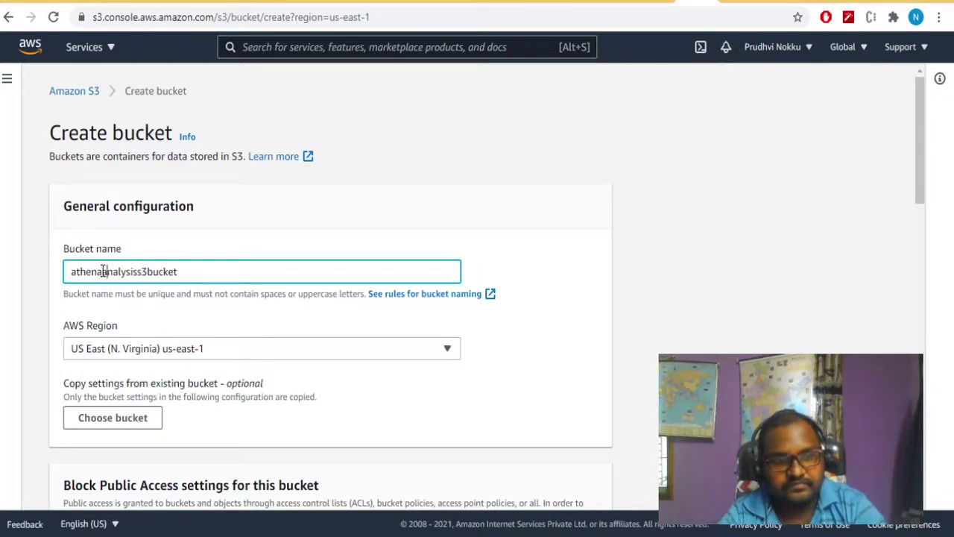
key("Right")
key("Right")
key("Right")
key("Right")
key("Right")
key("Right")
key("Right")
key("Right")
key("Right")
key("Right")
key("Left")
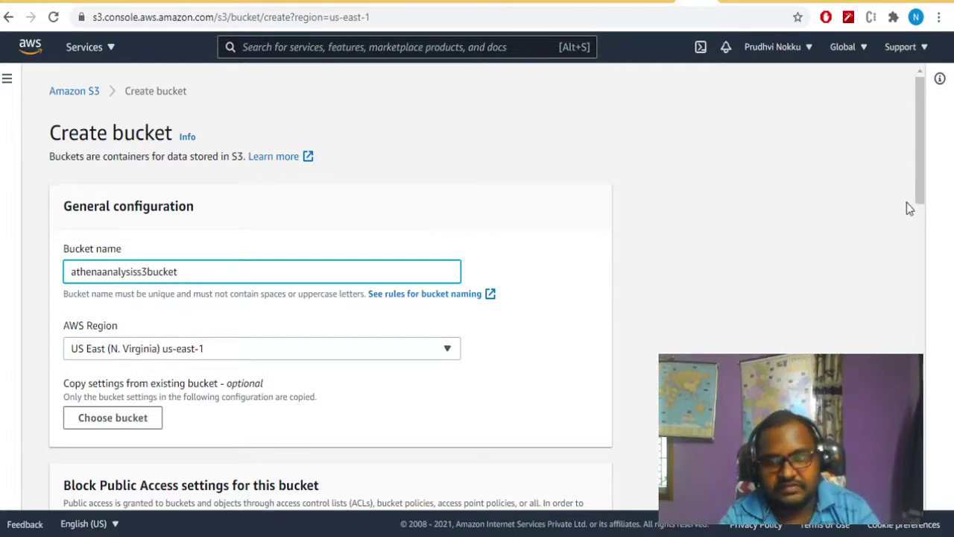
Create the bucket in US East (N. Virginia), keeping the default settings with server-side encryption disabled.
scroll(921, 291, "down", 3)
left_click_drag(922, 299, 937, 505)
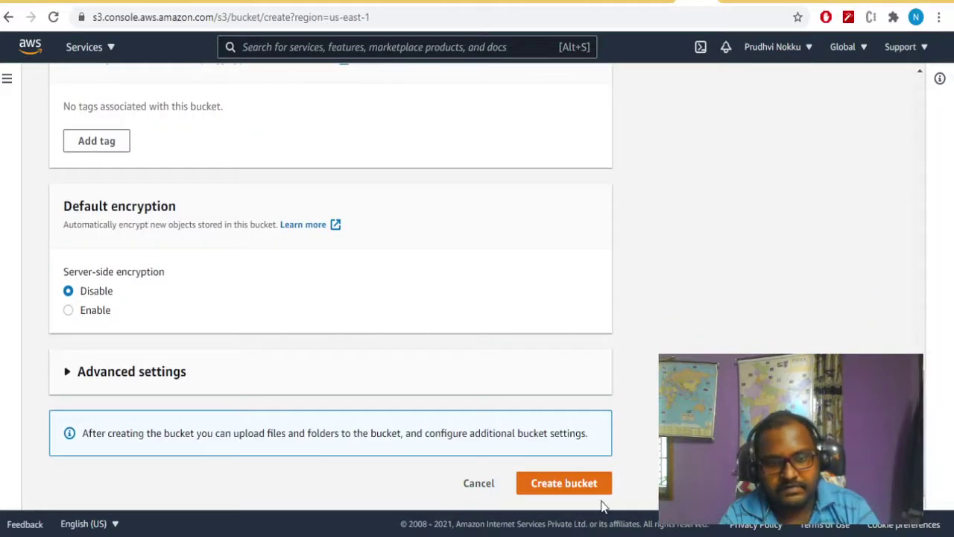
left_click(564, 483)
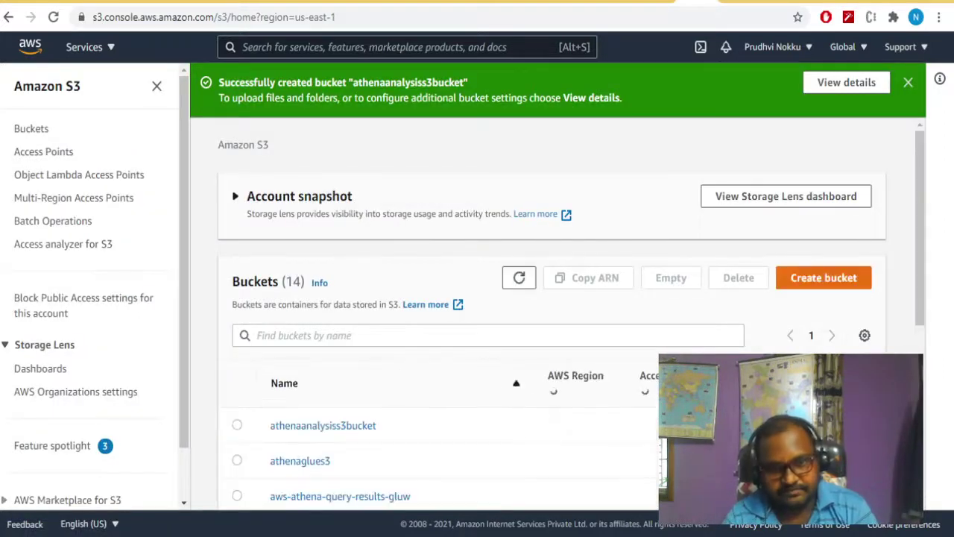
Open athenaanalysiss3bucket, upload california_housing.csv into it, and return to the bucket's object list.
left_click(350, 415)
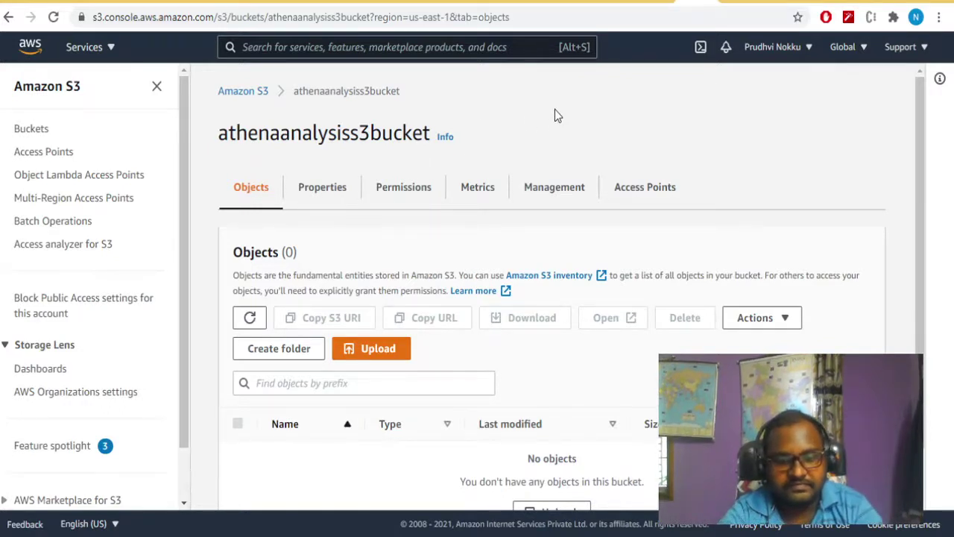
key("ctrl+u")
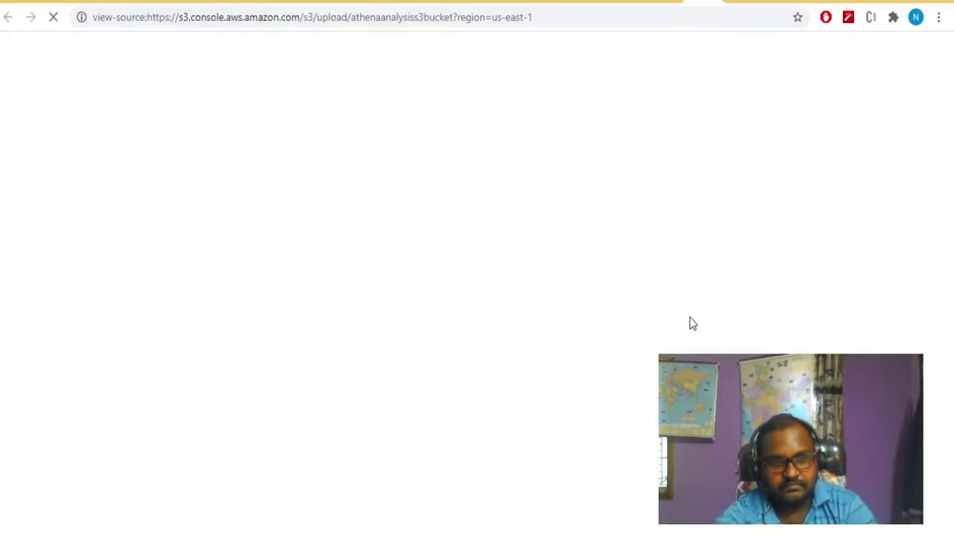
key("ctrl+w")
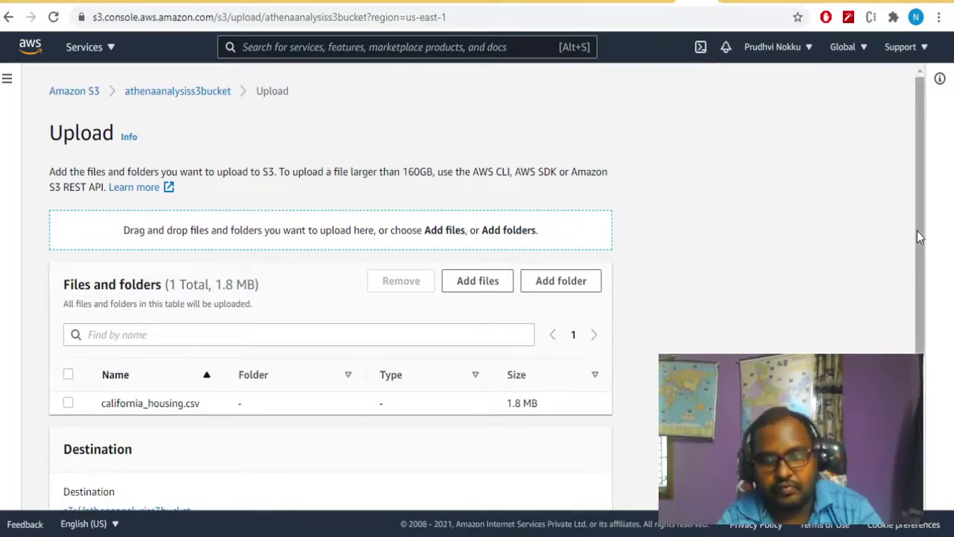
left_click_drag(919, 236, 928, 417)
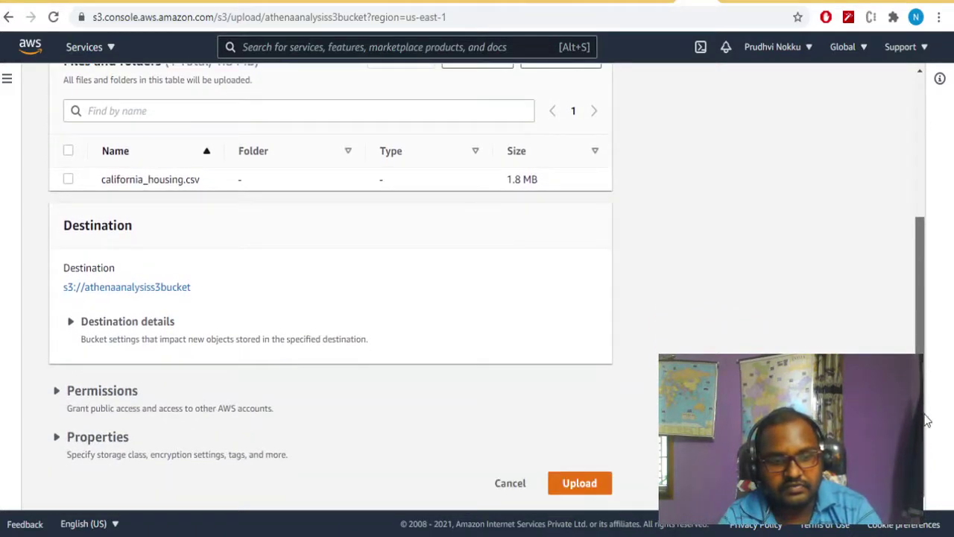
left_click(606, 482)
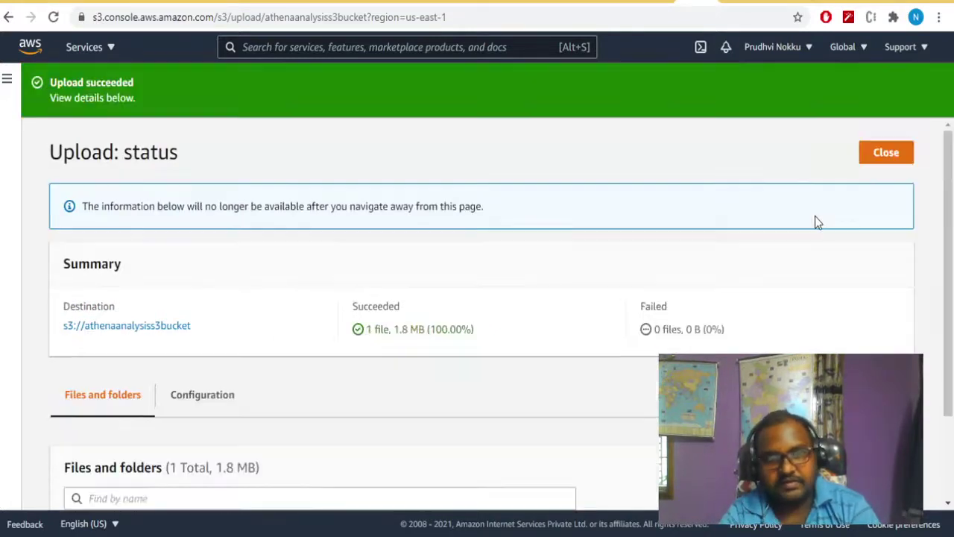
left_click(886, 153)
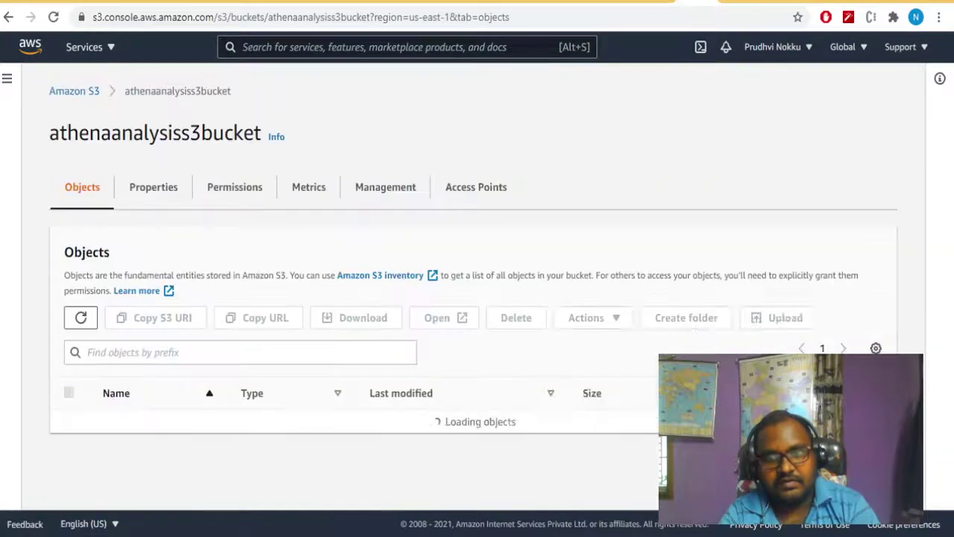
Switch to the Amazon Athena console in the N. Virginia region and open its query editor.
left_click(566, 2)
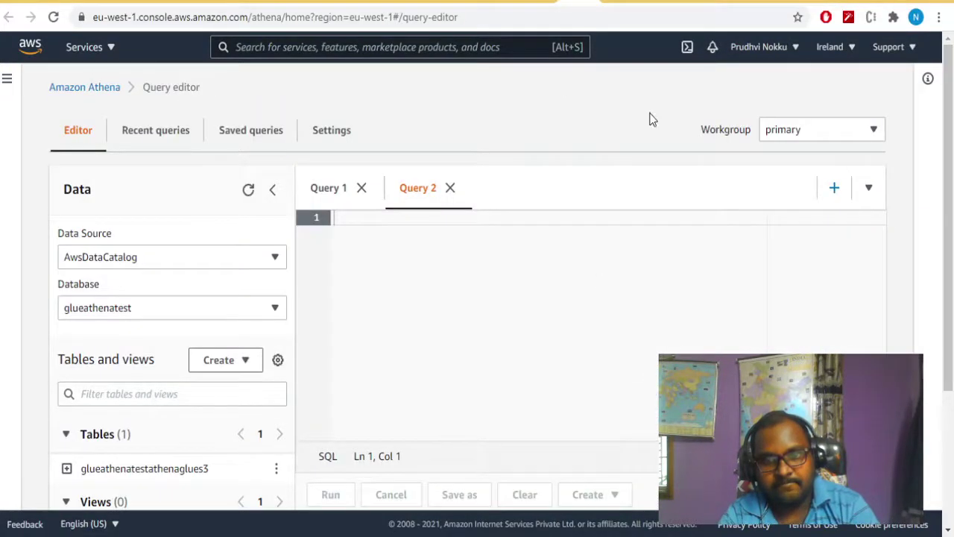
left_click(81, 93)
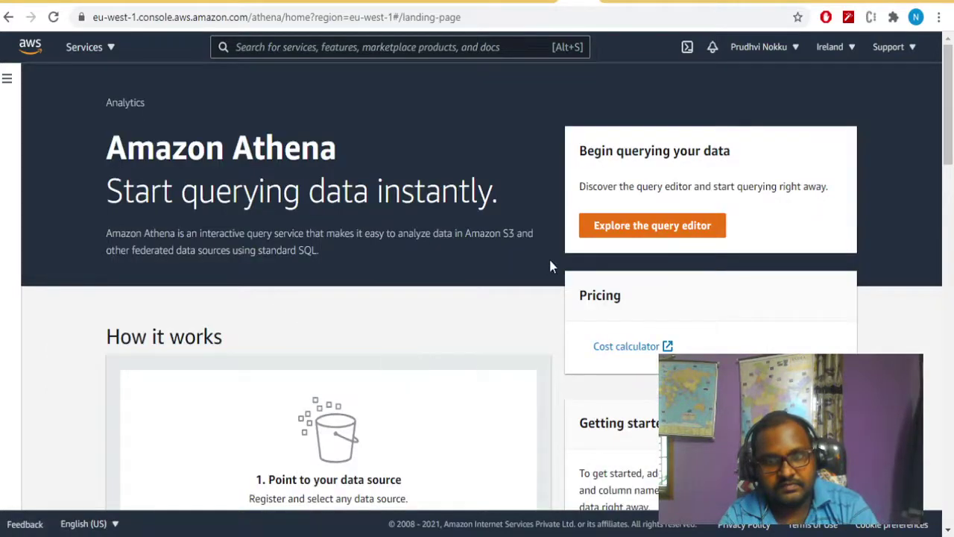
left_click(15, 88)
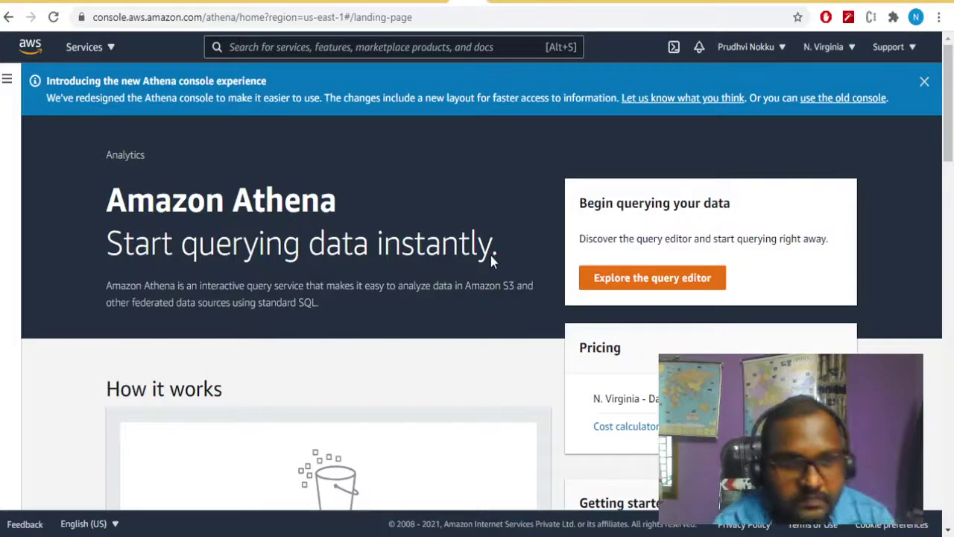
left_click(7, 82)
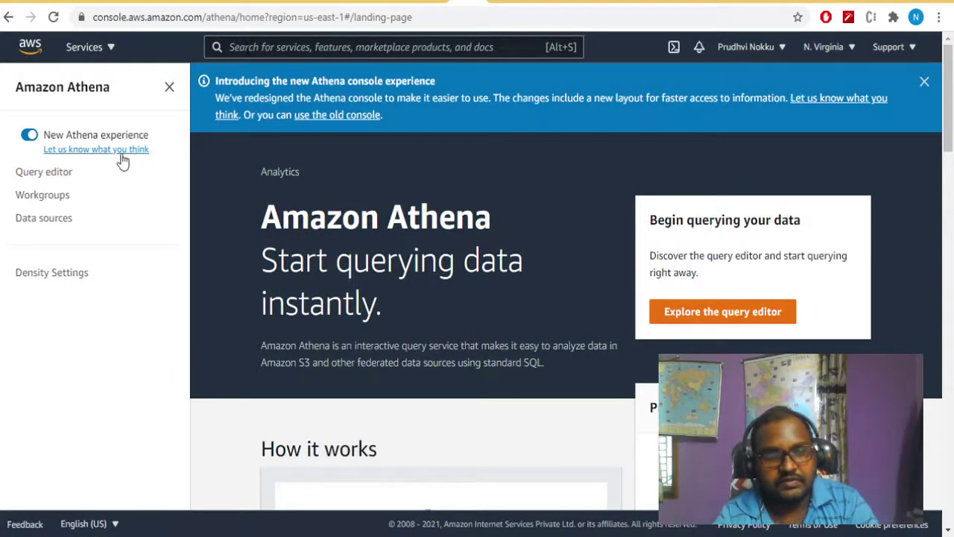
left_click(41, 173)
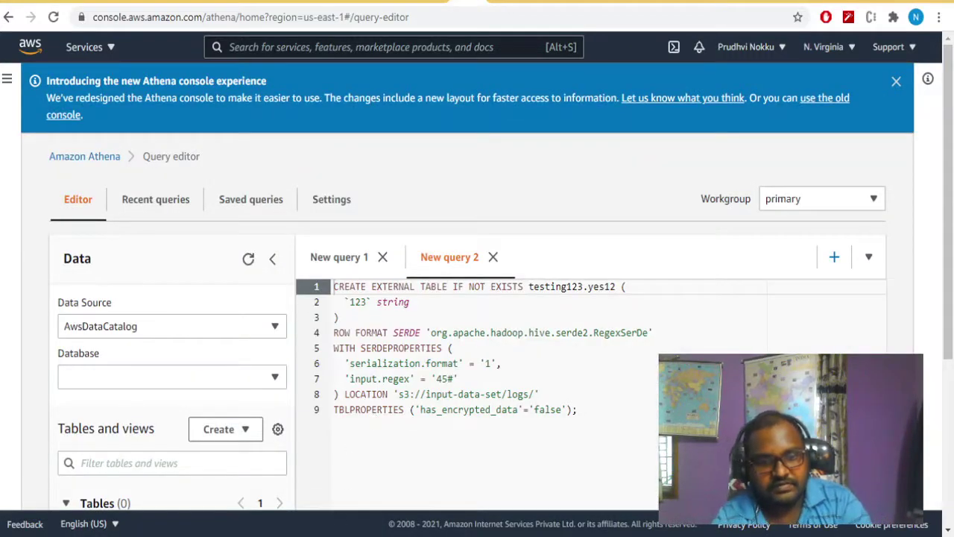
Replace the text of New query 2 with the HousingDataDB database and table SQL from the Notepad++ notes, and close New query 1.
key("alt+Tab")
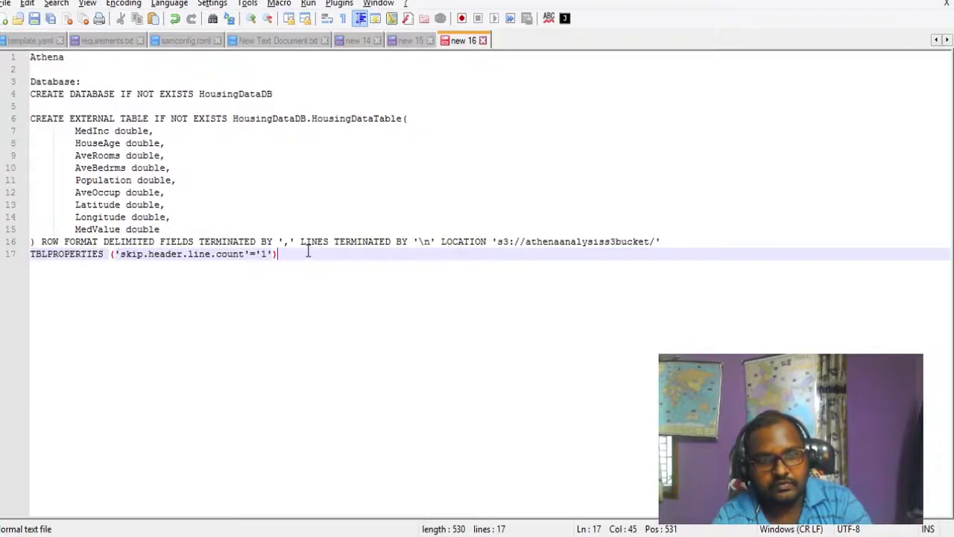
left_click_drag(307, 255, 22, 101)
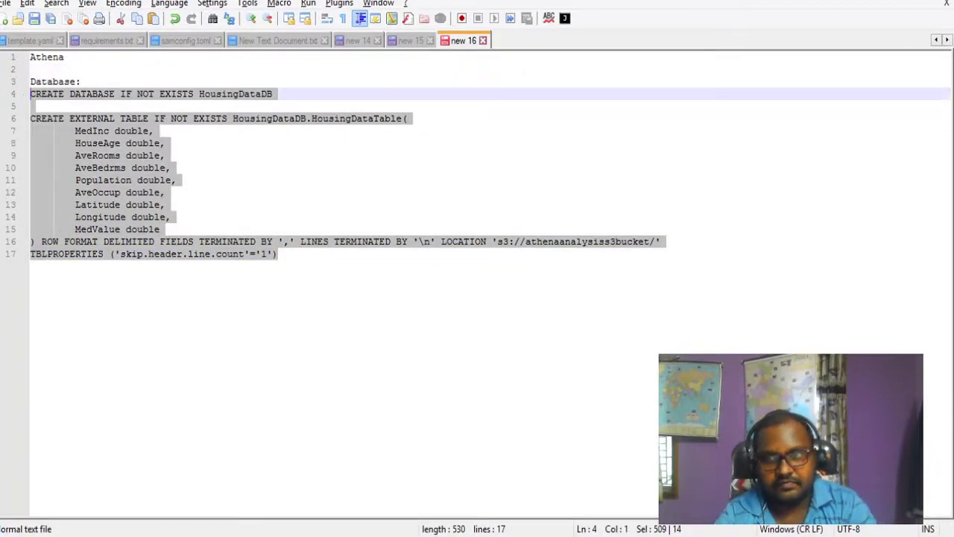
key("alt+Tab")
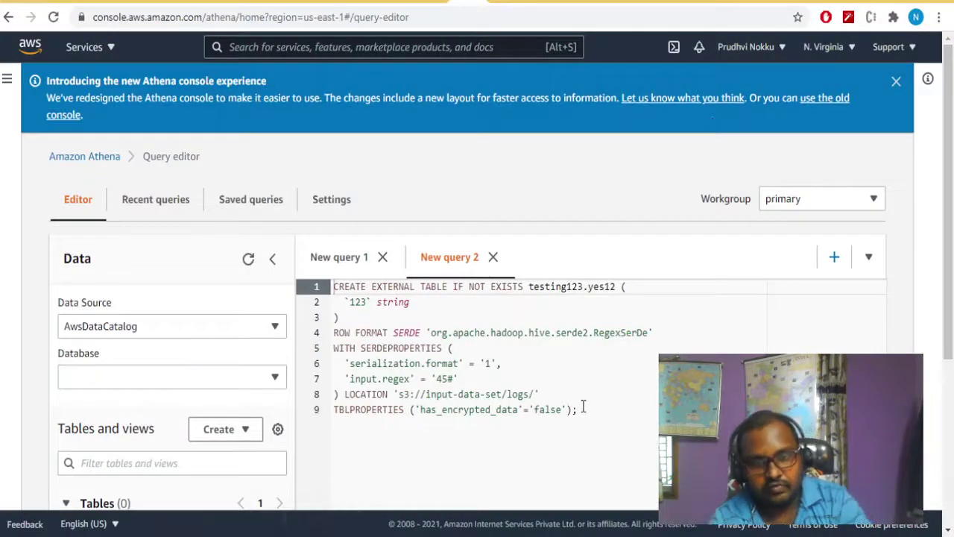
left_click_drag(588, 428, 320, 286)
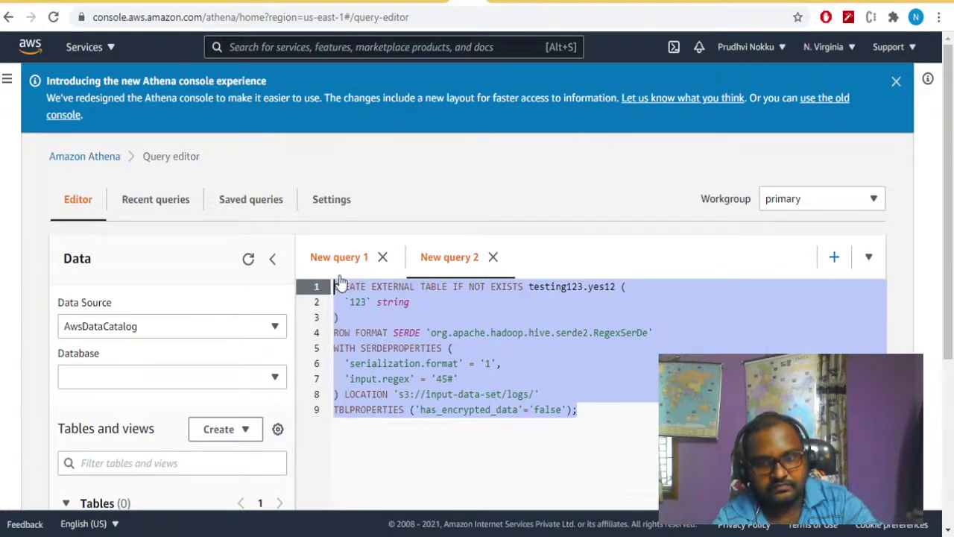
key("ctrl+v")
left_click(382, 257)
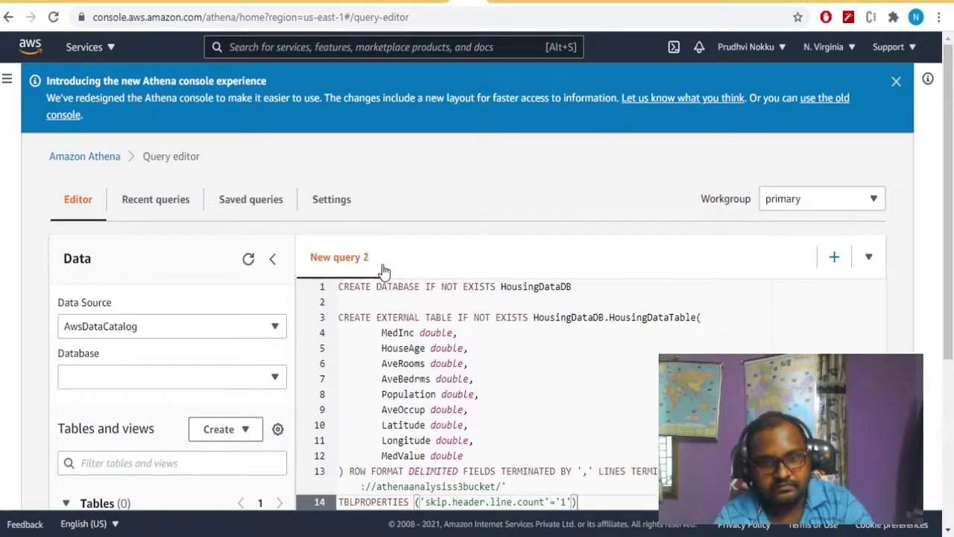
Run only the CREATE DATABASE IF NOT EXISTS HousingDataDB statement of New query 2 and choose housingdatadb as the active database.
left_click(438, 347)
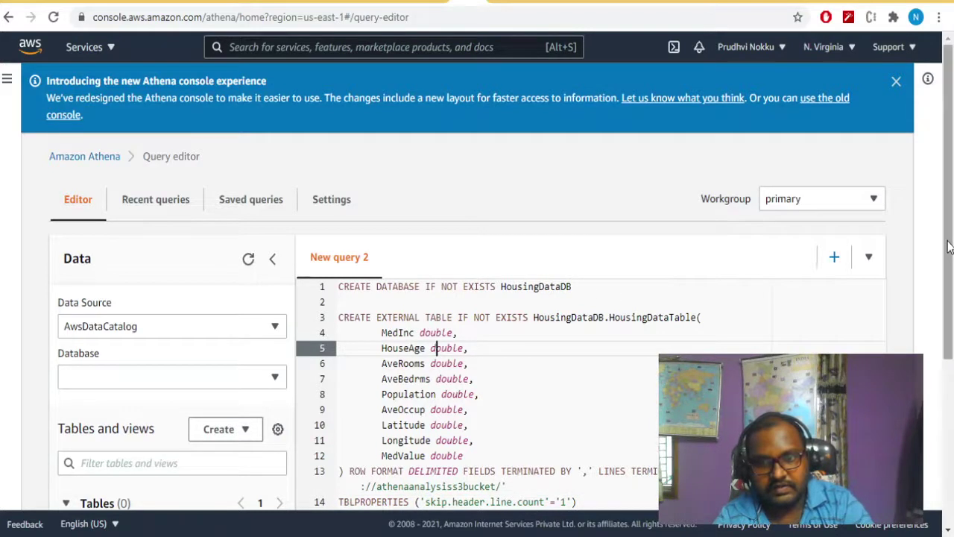
left_click_drag(950, 247, 950, 288)
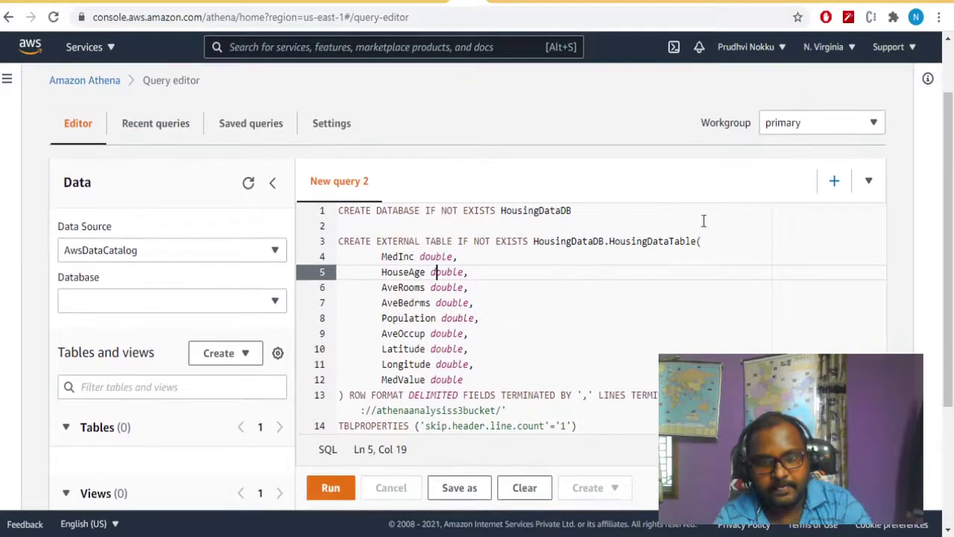
left_click_drag(588, 211, 339, 214)
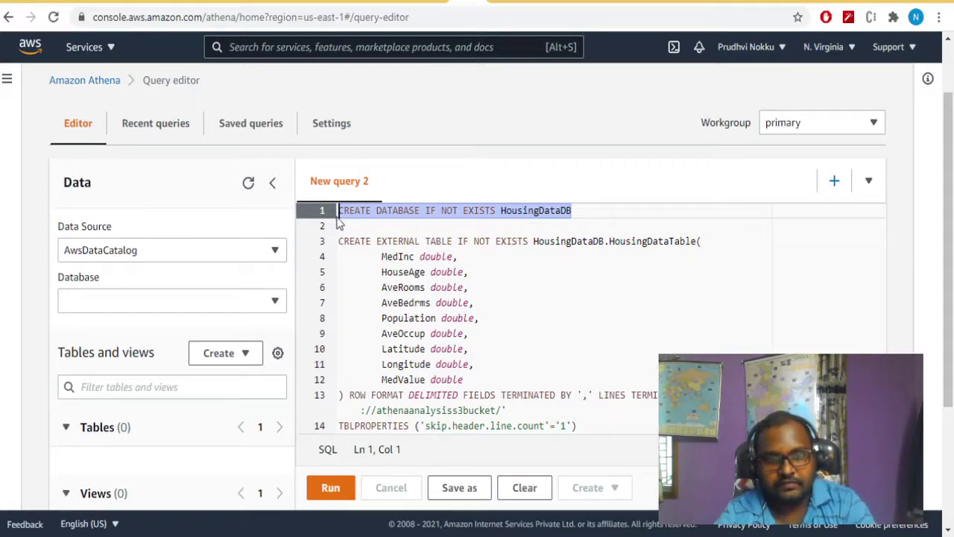
left_click(330, 487)
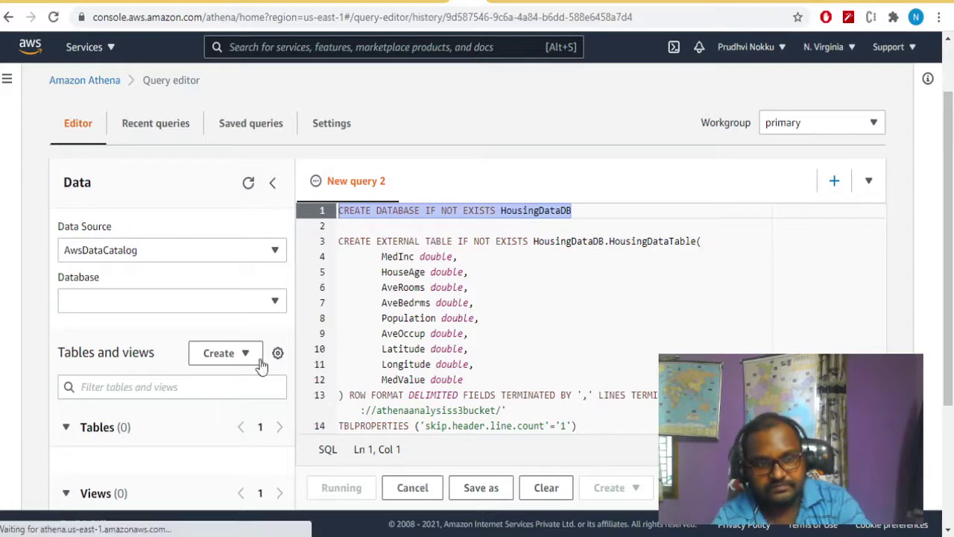
left_click(228, 301)
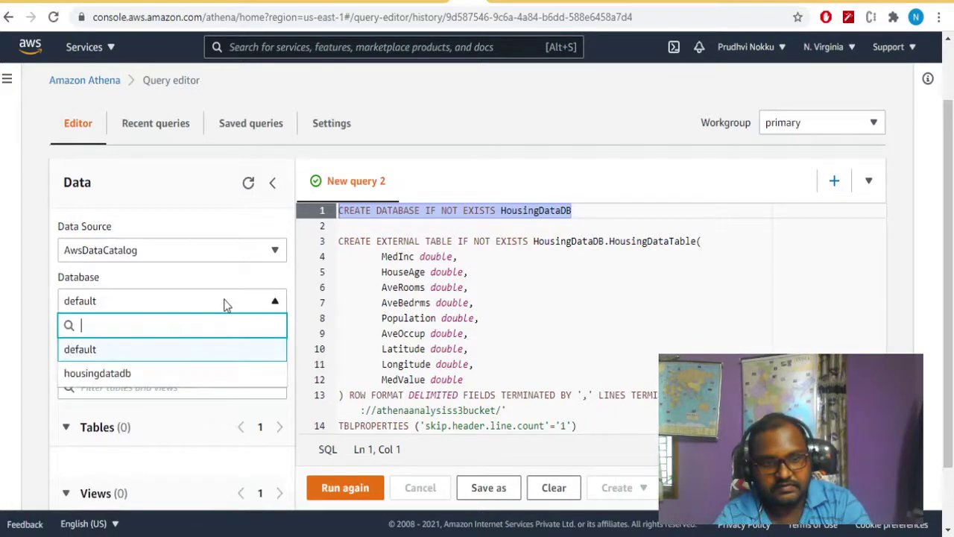
left_click(201, 374)
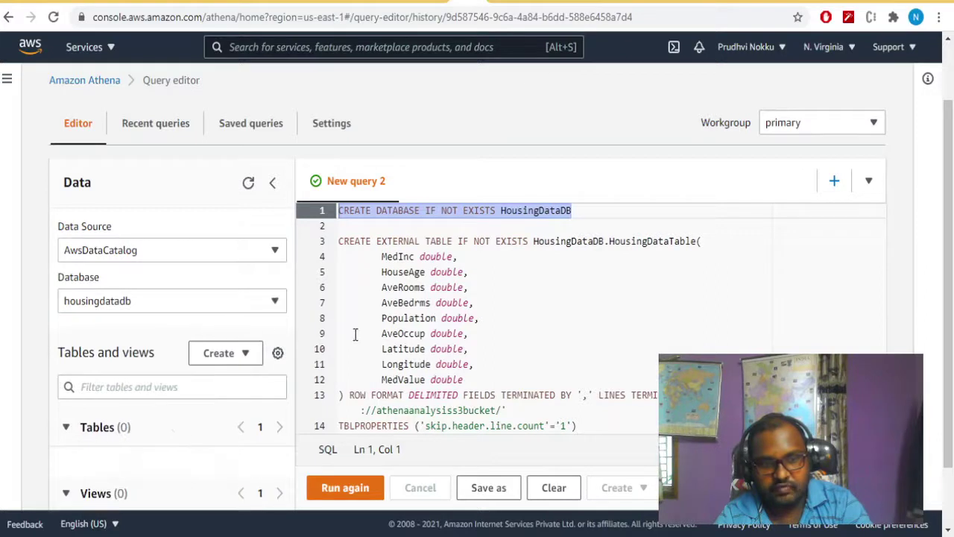
Examine the CREATE EXTERNAL TABLE statement's table name, column names, double data types, field delimiter and S3 location.
left_click(436, 287)
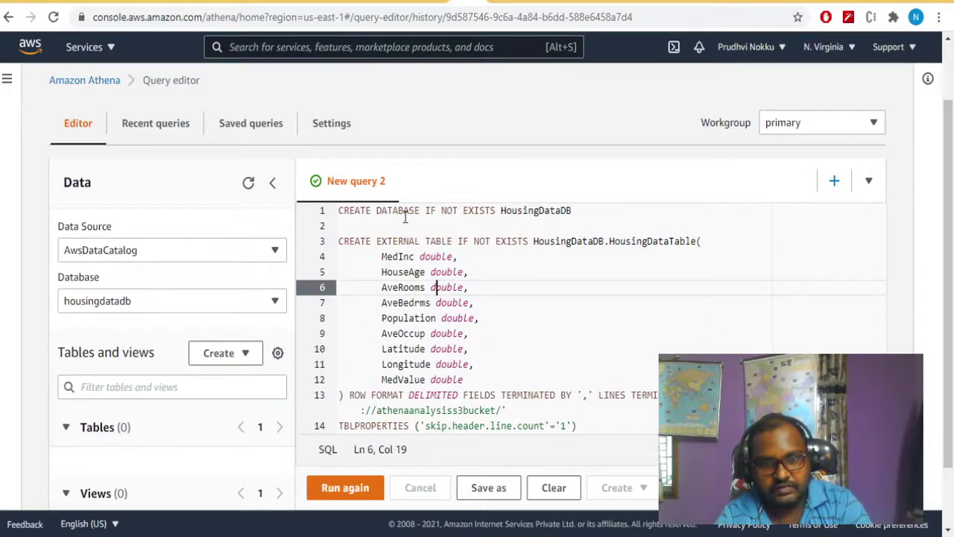
left_click_drag(337, 247, 512, 359)
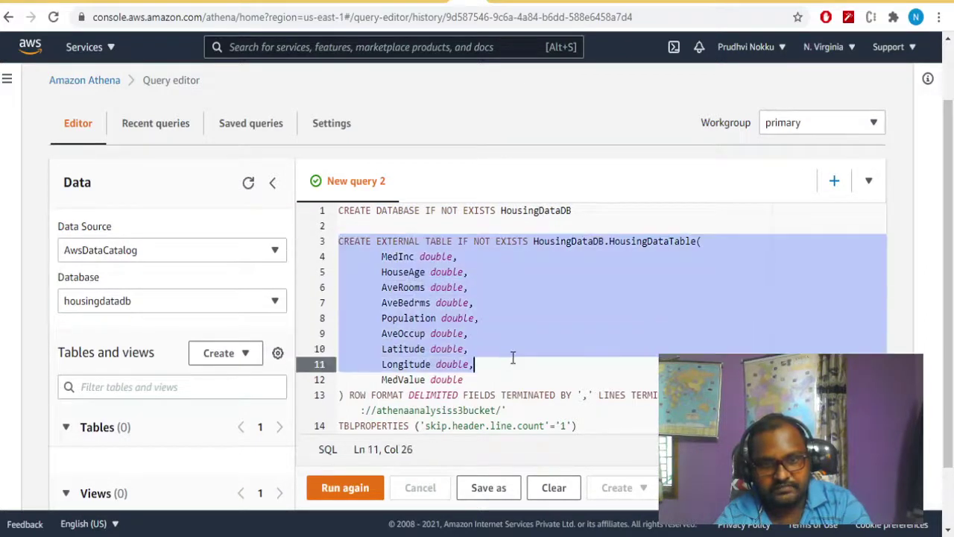
left_click(513, 358)
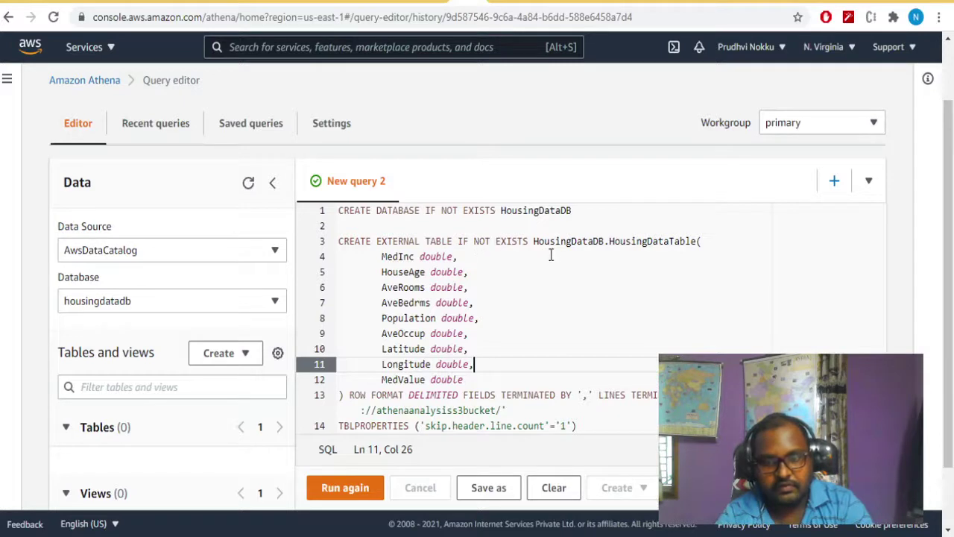
double_click(638, 246)
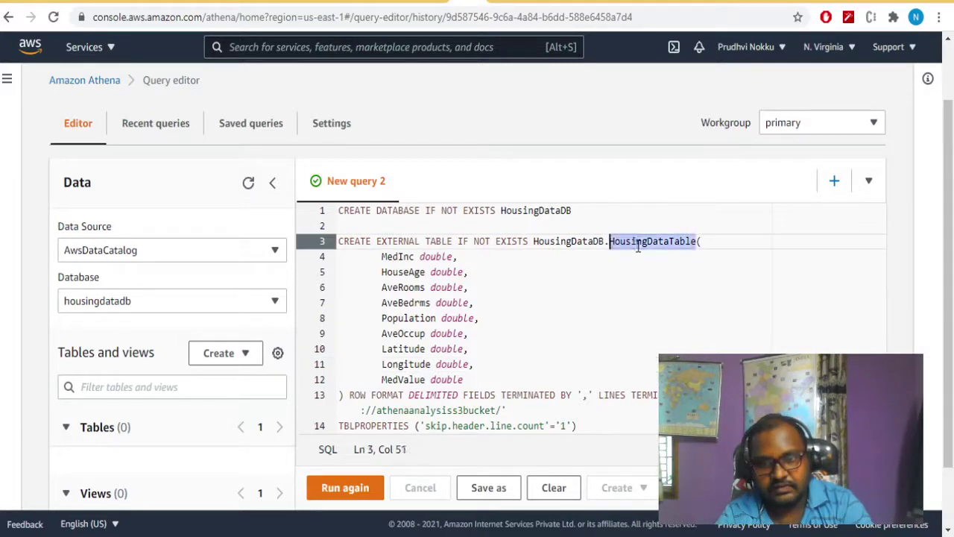
left_click(392, 256)
double_click(392, 255)
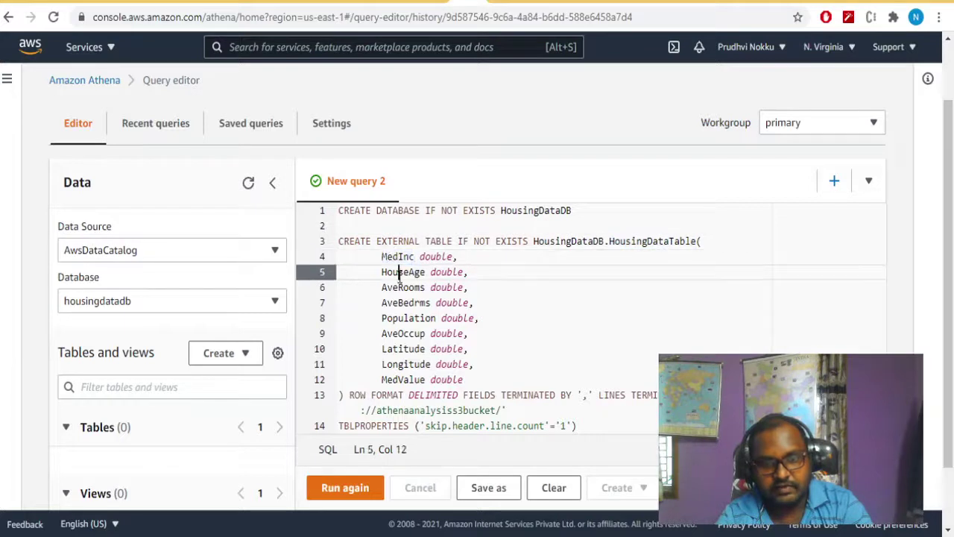
double_click(399, 275)
double_click(438, 256)
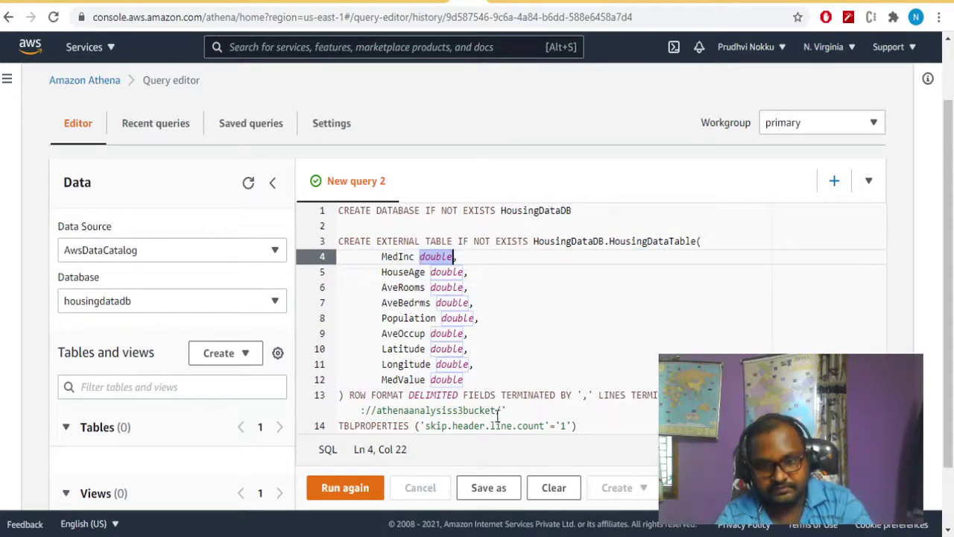
left_click_drag(596, 396, 579, 396)
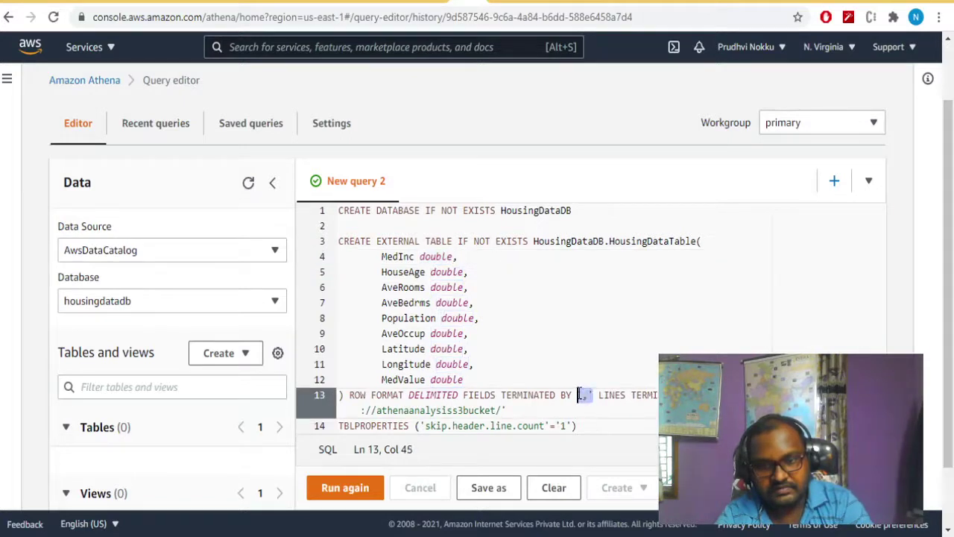
key("End")
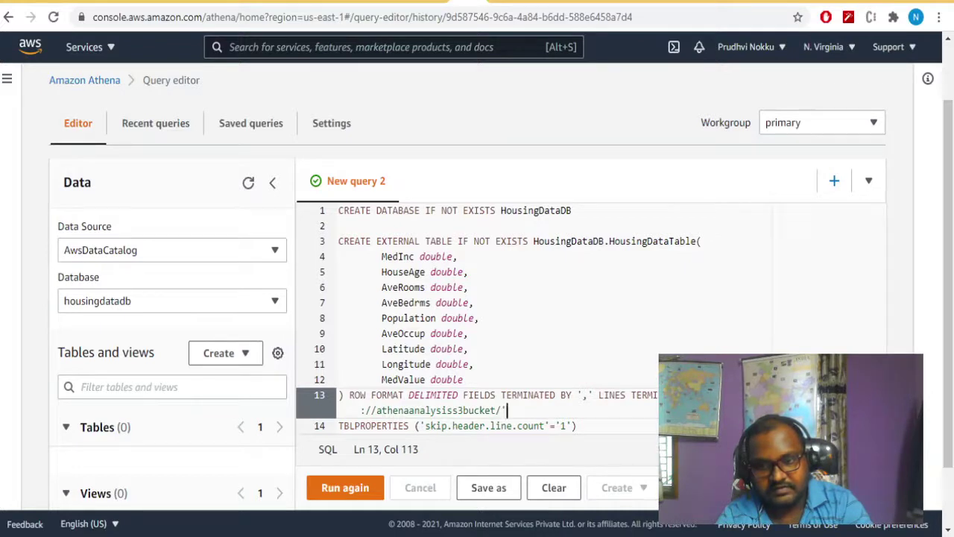
Run only the CREATE EXTERNAL TABLE statement for HousingDataDB.HousingDataTable, from line 3 through the TBLPROPERTIES line.
left_click(577, 426)
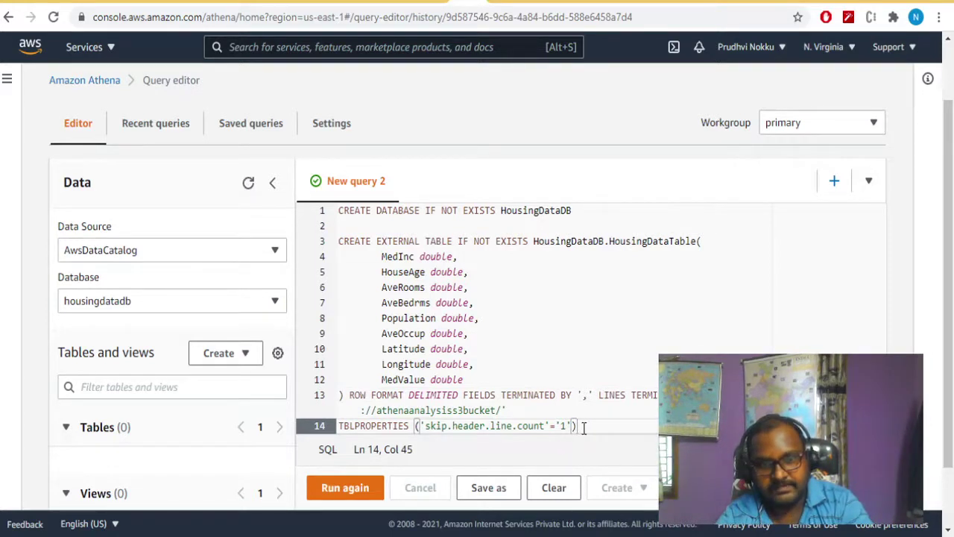
left_click_drag(577, 425, 340, 251)
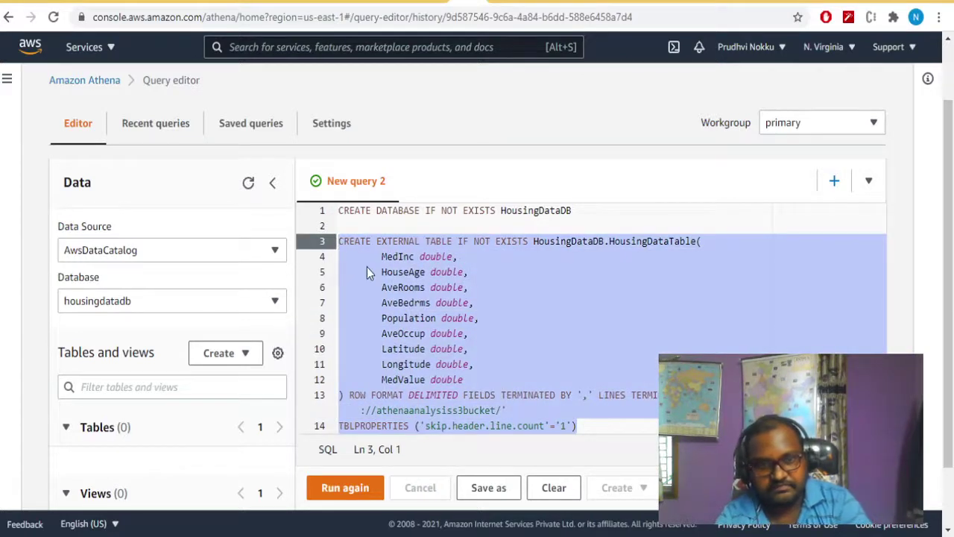
left_click(347, 487)
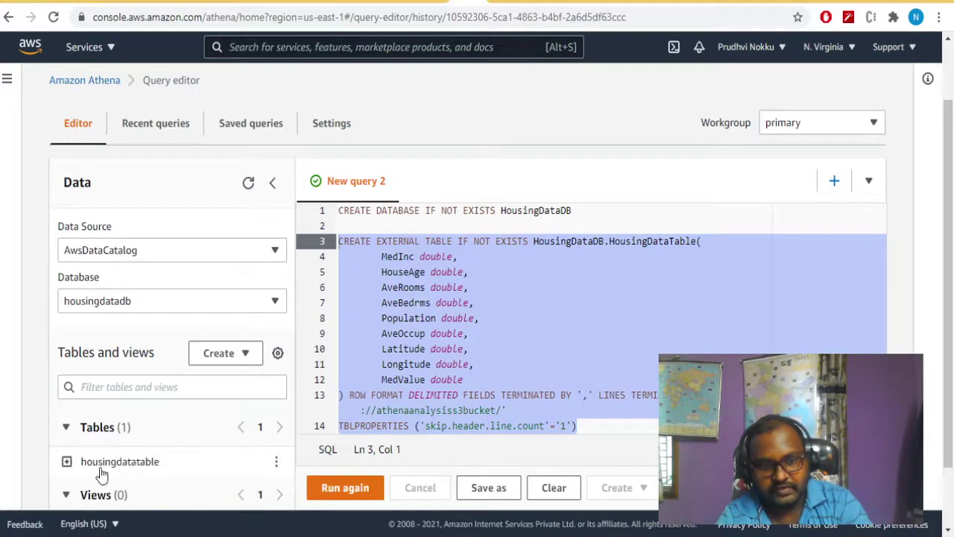
Preview the housingdatatable table in a new query and look through the returned rows and columns.
left_click(277, 463)
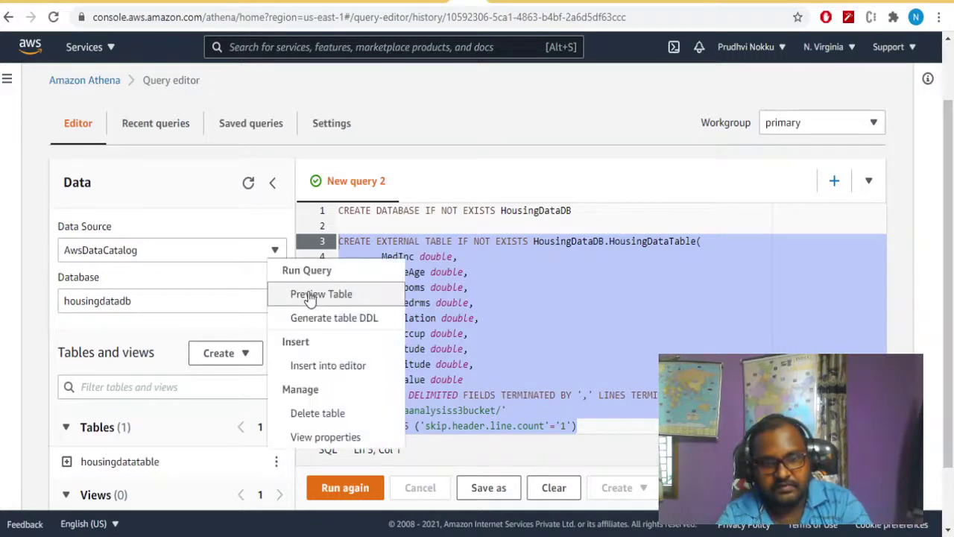
left_click(310, 295)
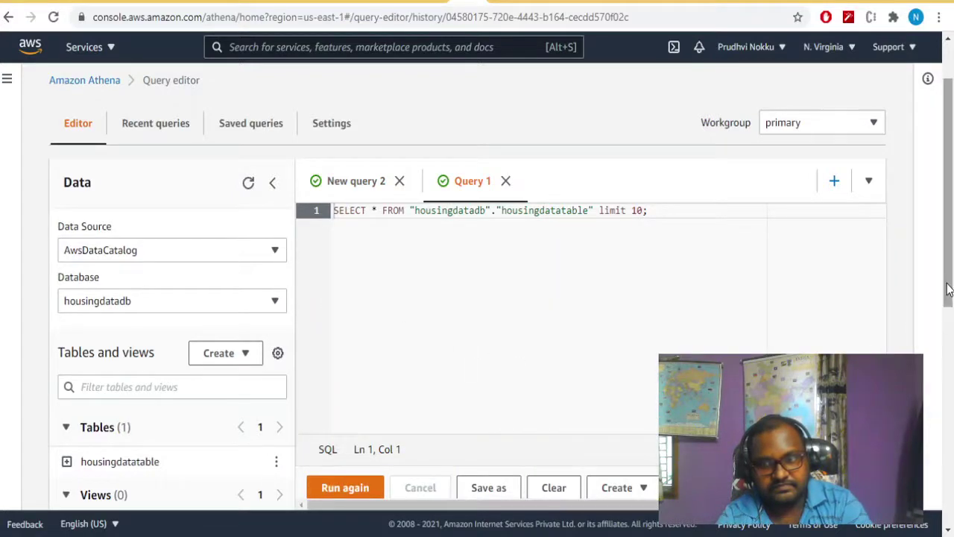
left_click_drag(948, 302, 951, 378)
scroll(588, 335, "down", 3)
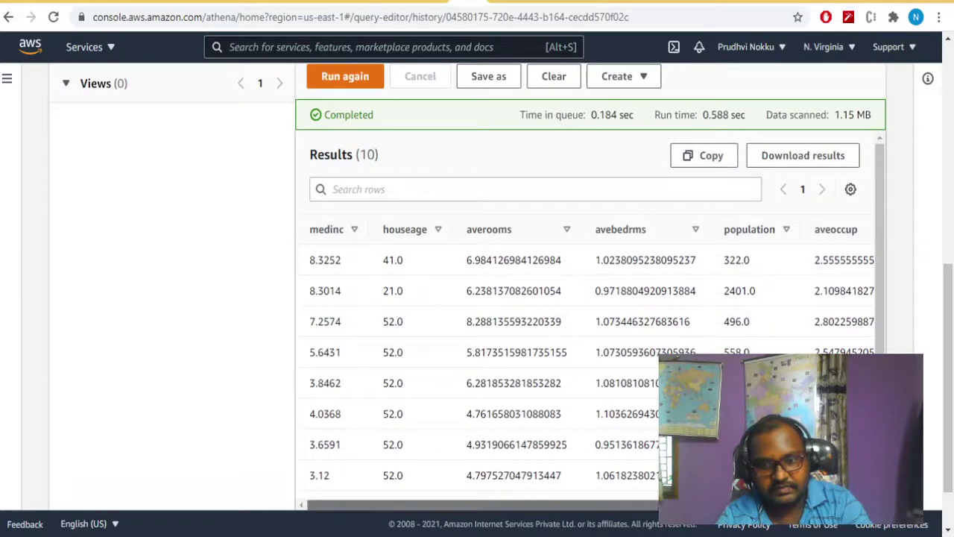
scroll(618, 513, "right", 1)
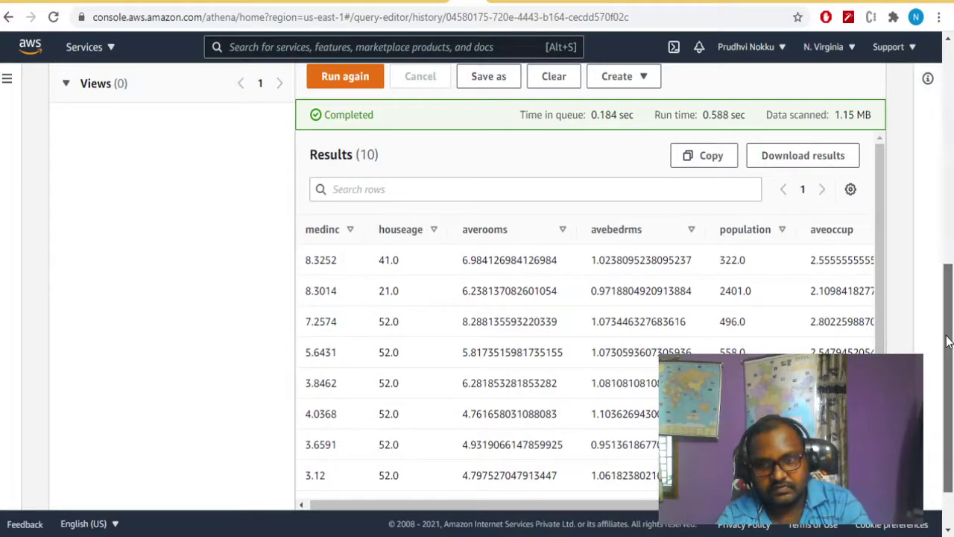
scroll(918, 161, "up", 5)
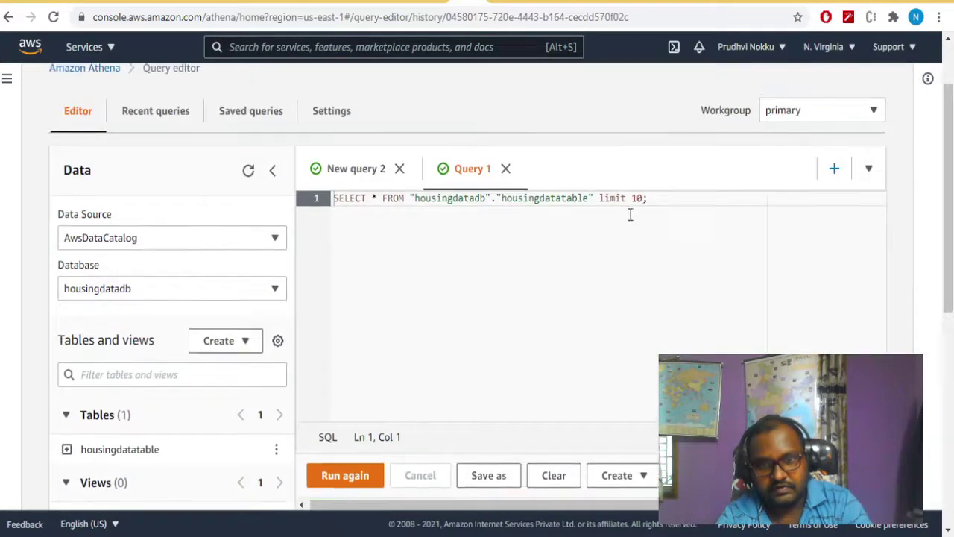
Replace the limit 10 clause of Query 1 with a where keyword, and sort the preview results by houseage in ascending order.
left_click_drag(642, 197, 601, 199)
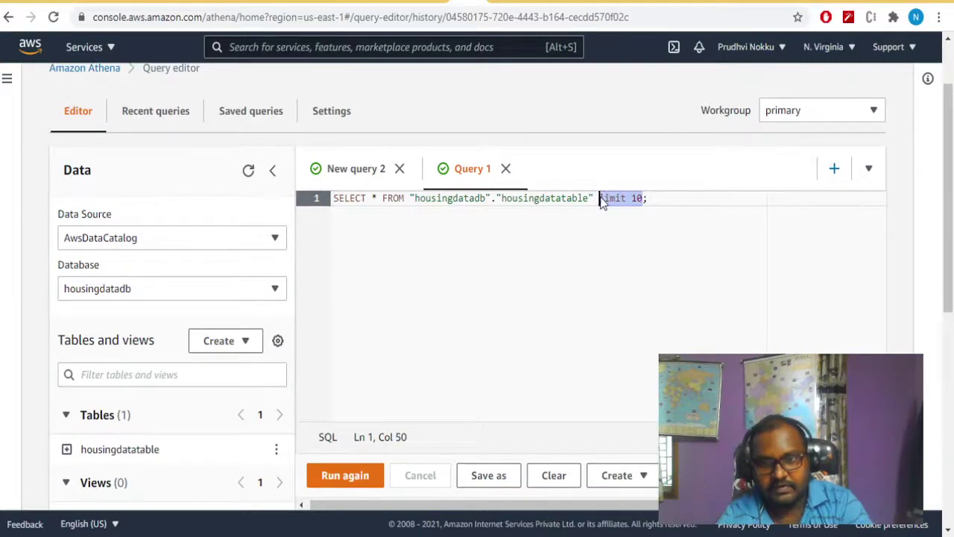
type("le\" w")
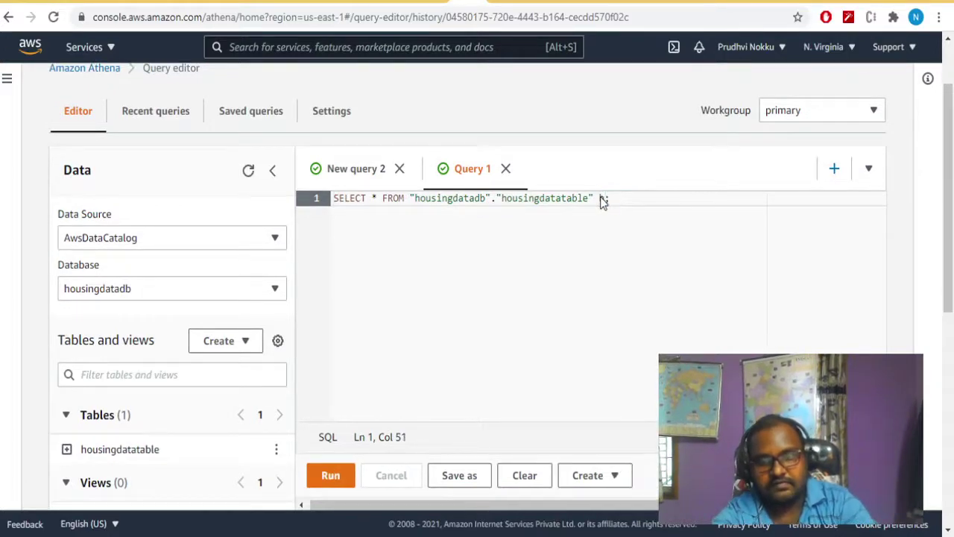
type("here")
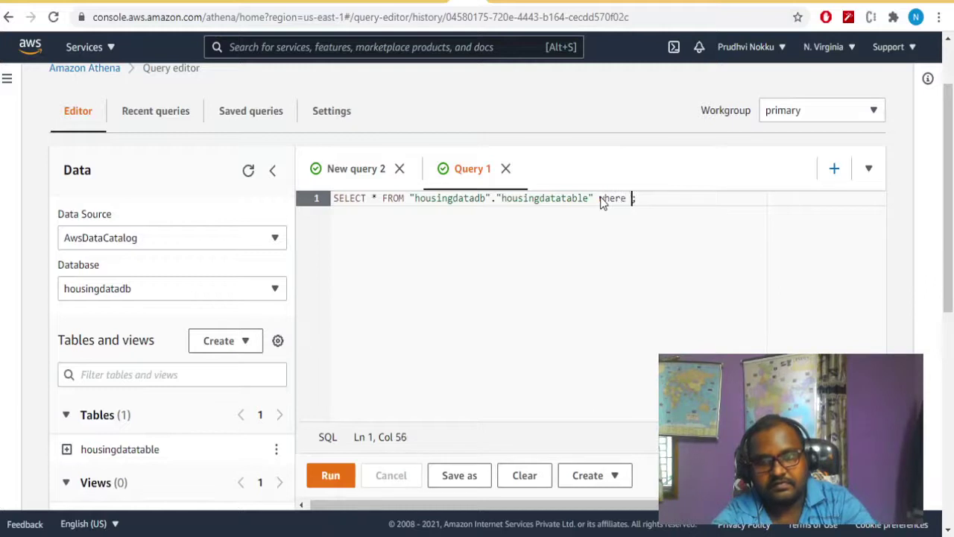
left_click_drag(945, 197, 929, 336)
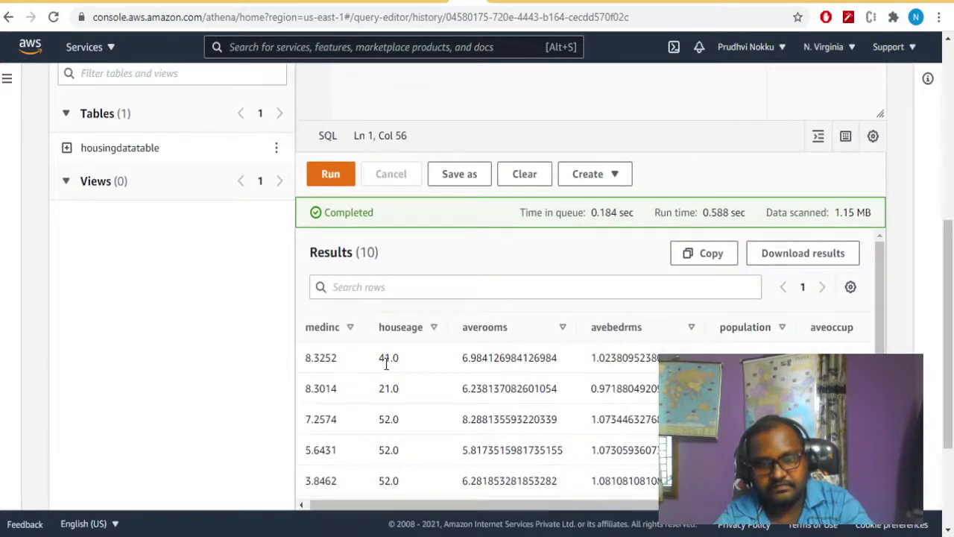
left_click_drag(379, 330, 426, 329)
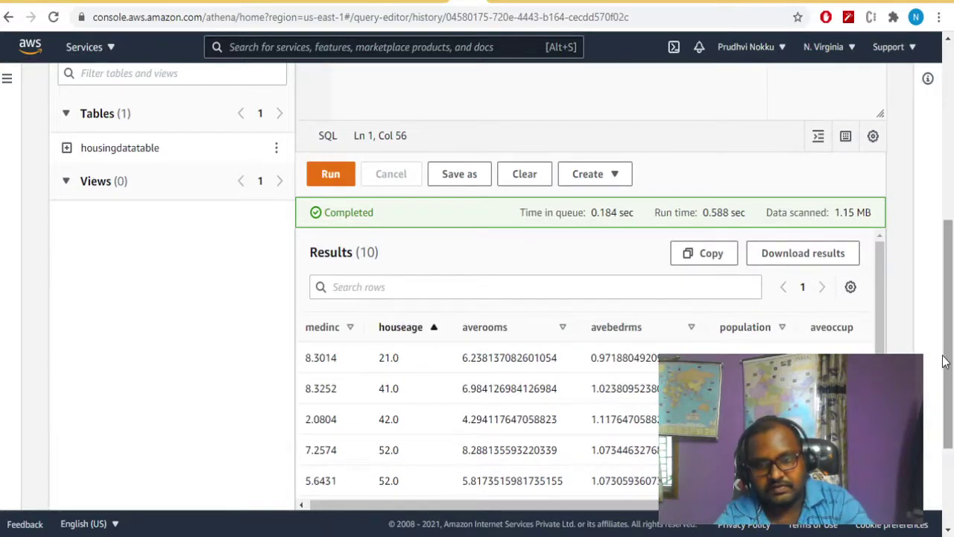
left_click_drag(945, 361, 948, 234)
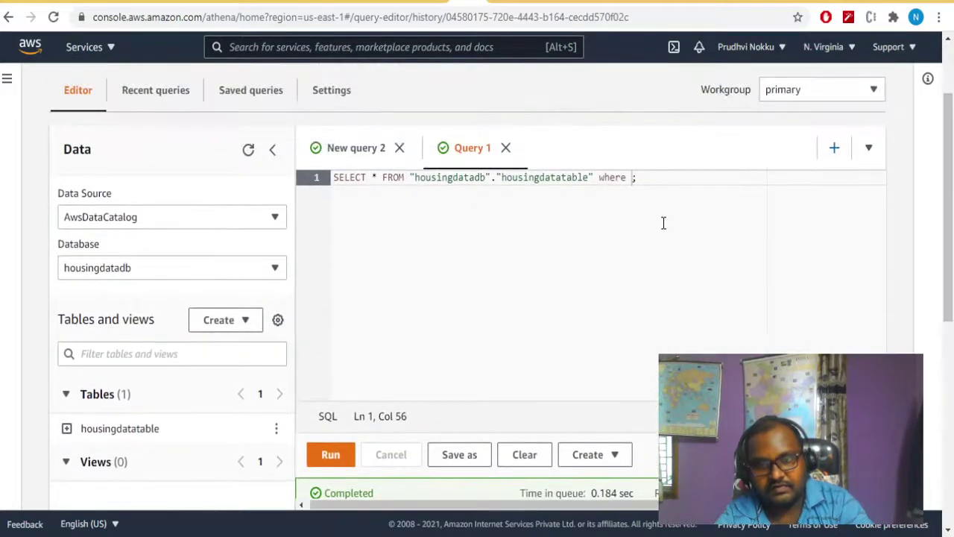
Complete the where clause with the condition houseage="21.0", try to run the query, and check its outcome.
type("house")
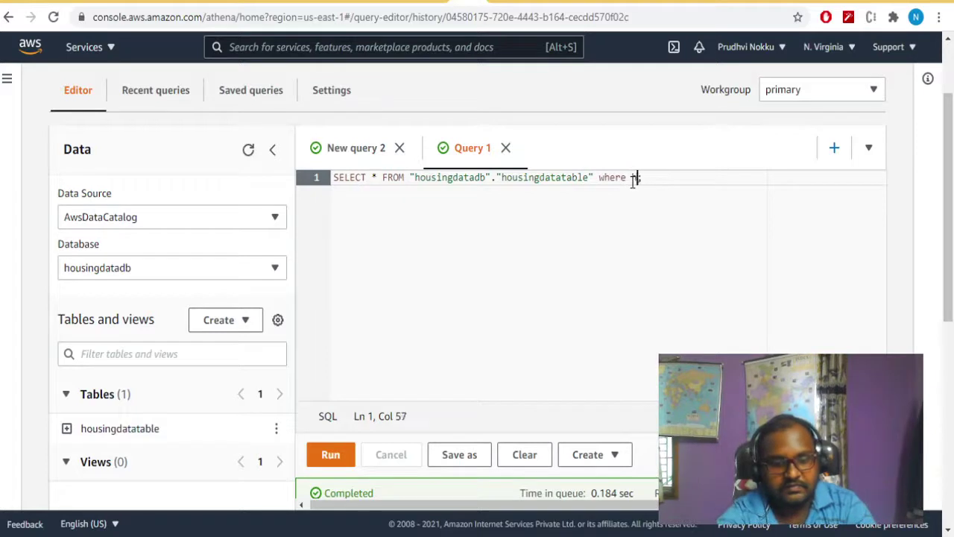
type("age=")
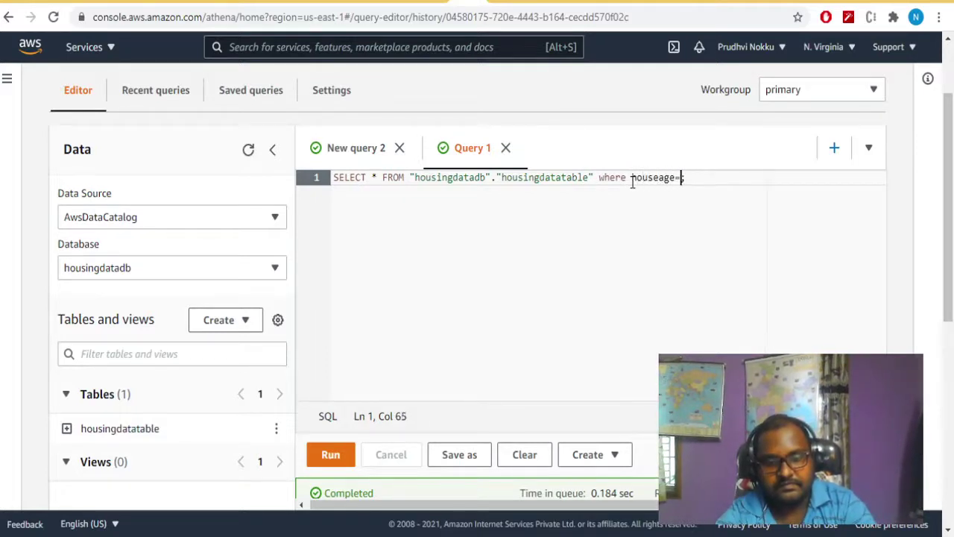
type("\"")
type("21.0")
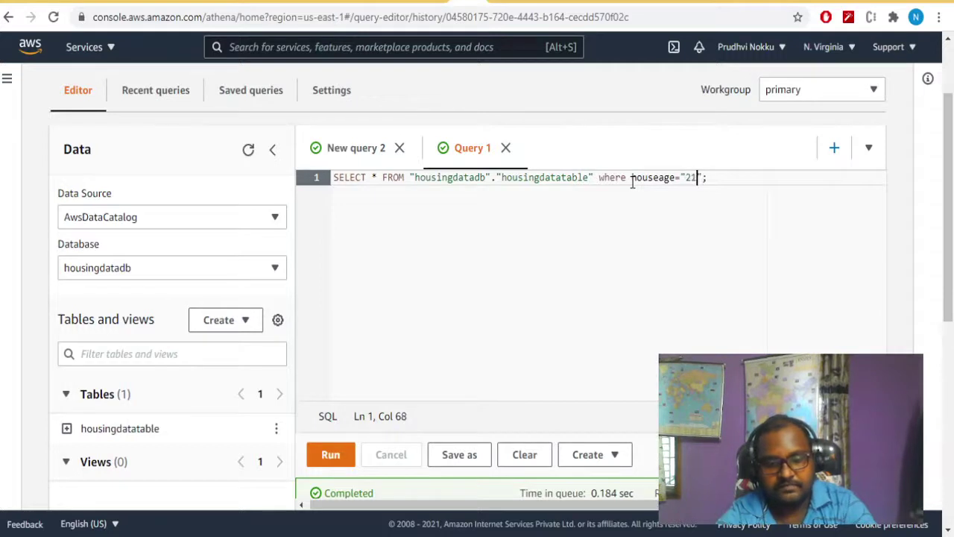
key("Right")
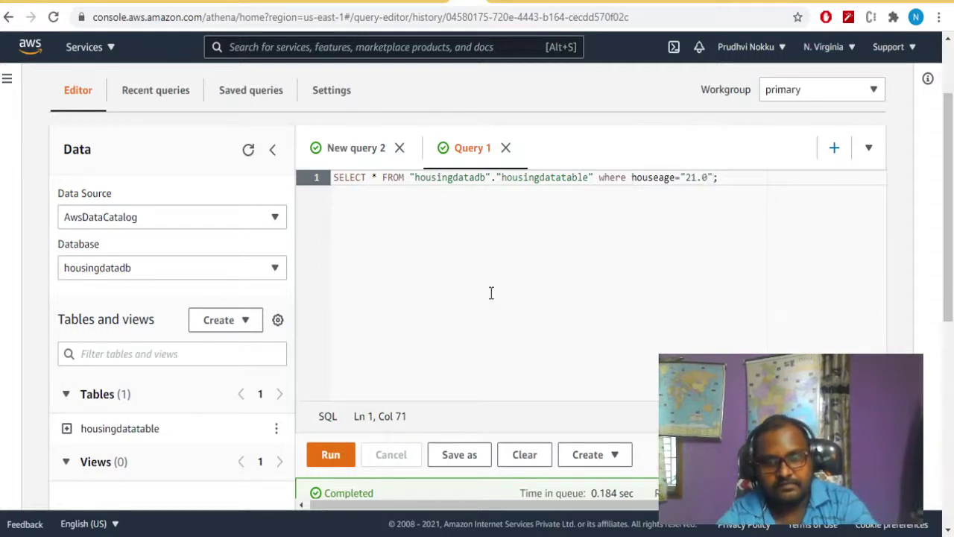
left_click(331, 456)
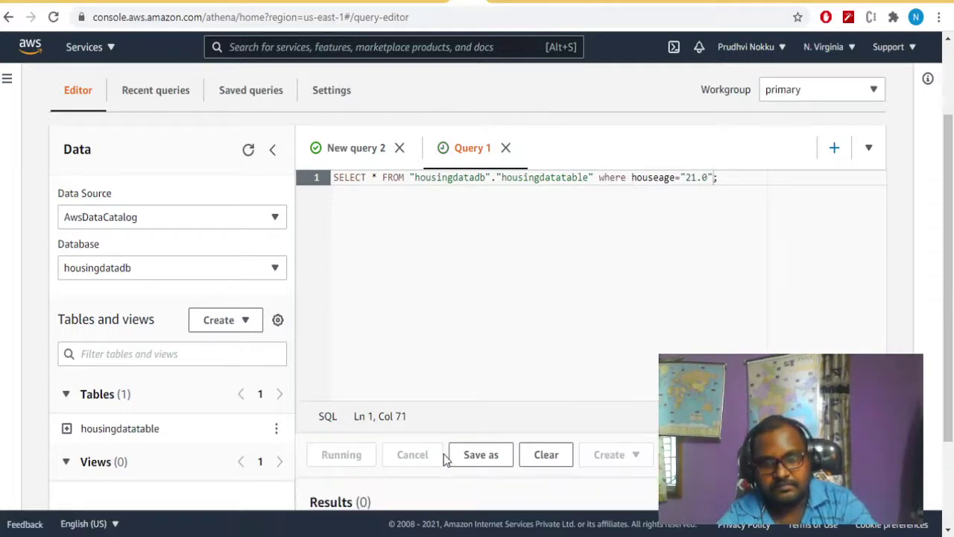
left_click_drag(942, 280, 947, 403)
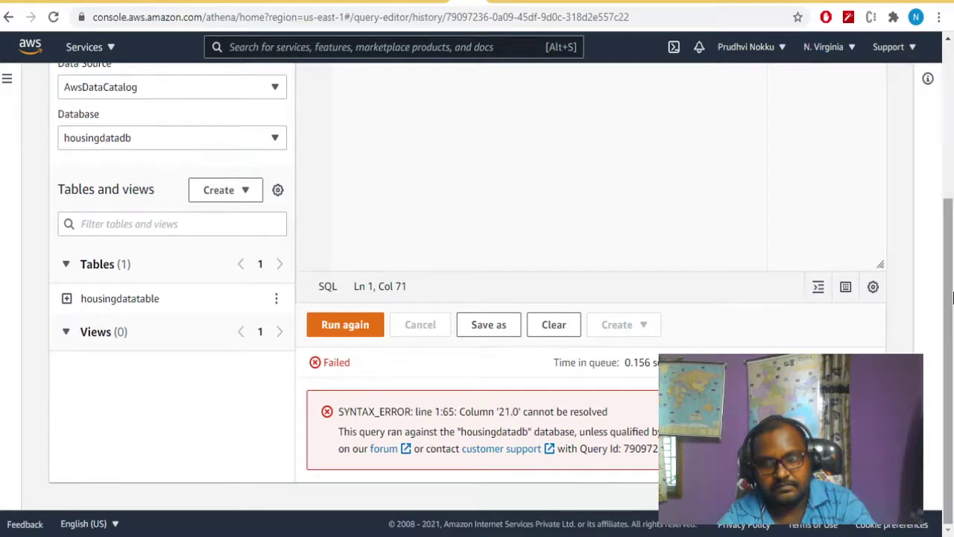
left_click_drag(949, 298, 932, 192)
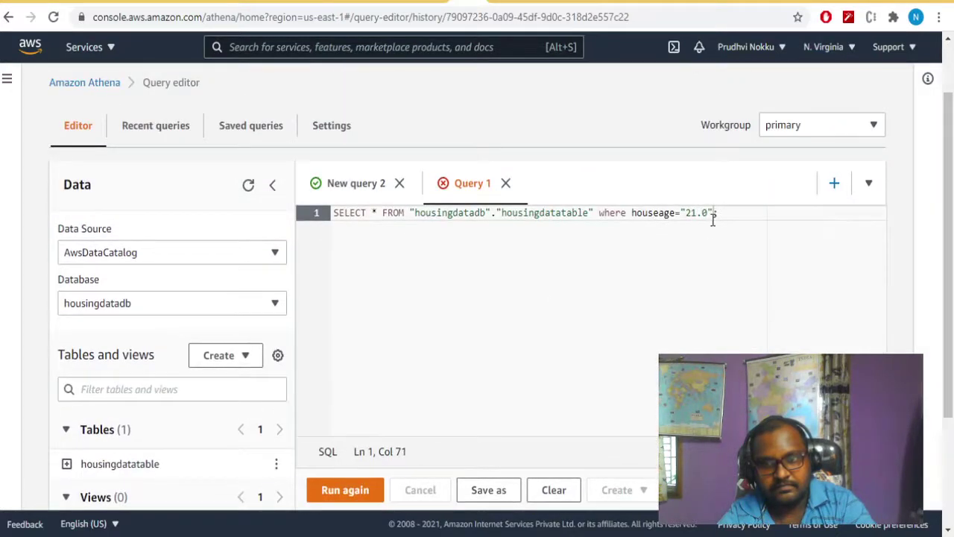
Remove the quotation marks around 21.0 in Query 1's where clause and run the query to view its rows.
key("BackSpace")
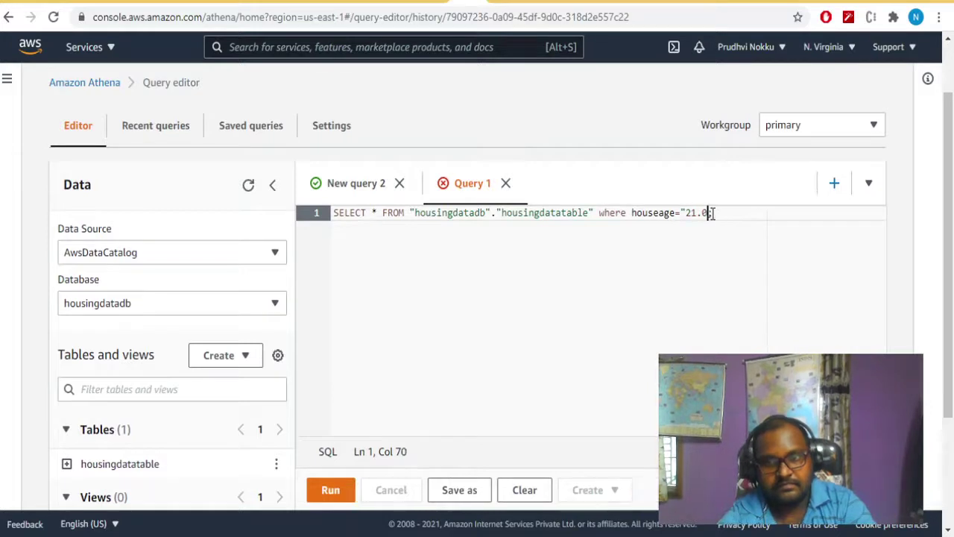
key("Left")
key("Left")
key("Left")
key("Left")
key("BackSpace")
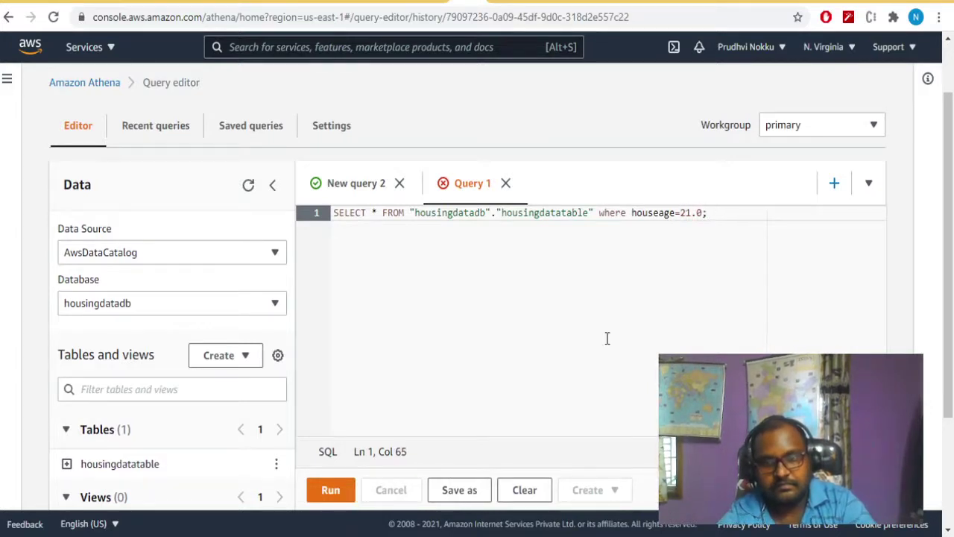
left_click(321, 492)
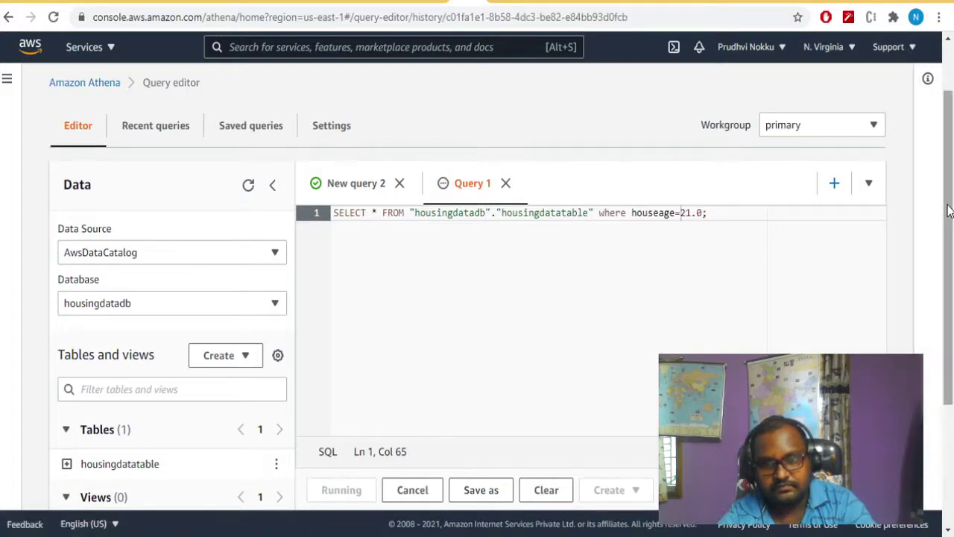
left_click_drag(948, 211, 949, 383)
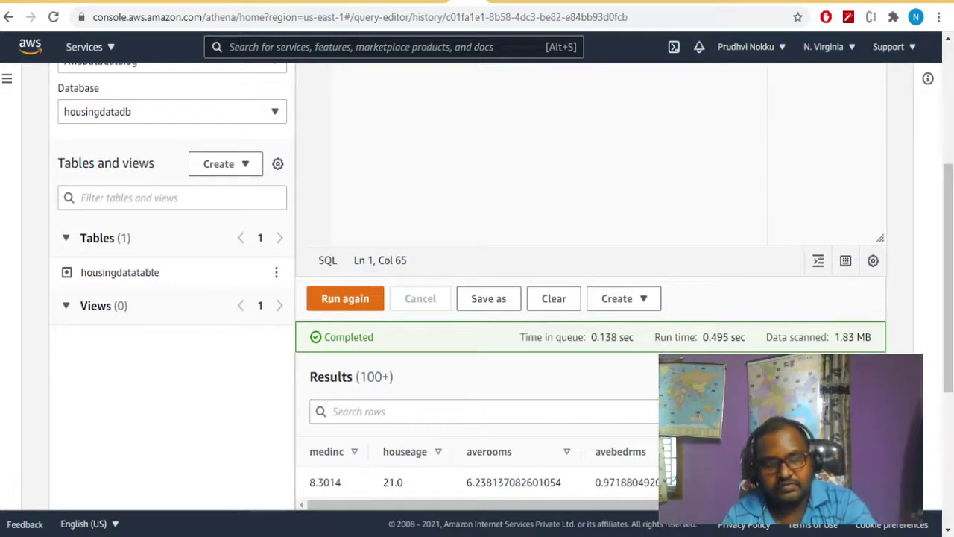
left_click_drag(949, 334, 950, 217)
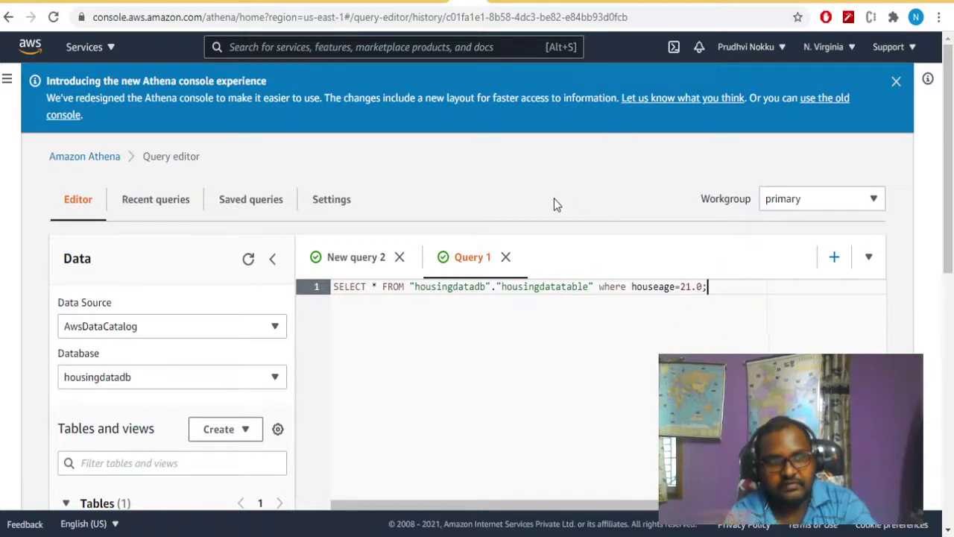
Return to New query 2 and highlight the column definitions from MedInc to MedValue for review.
left_click(378, 259)
left_click(459, 379)
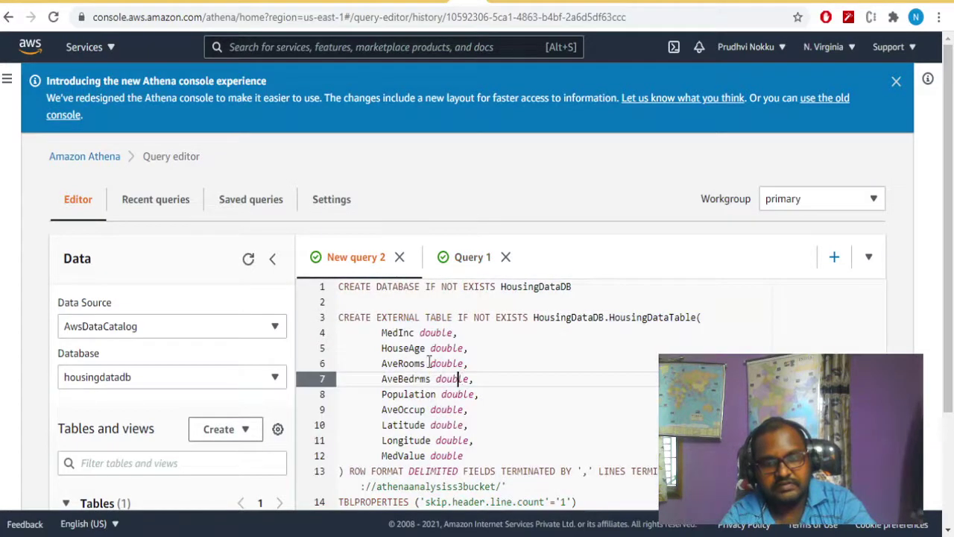
left_click_drag(382, 332, 501, 454)
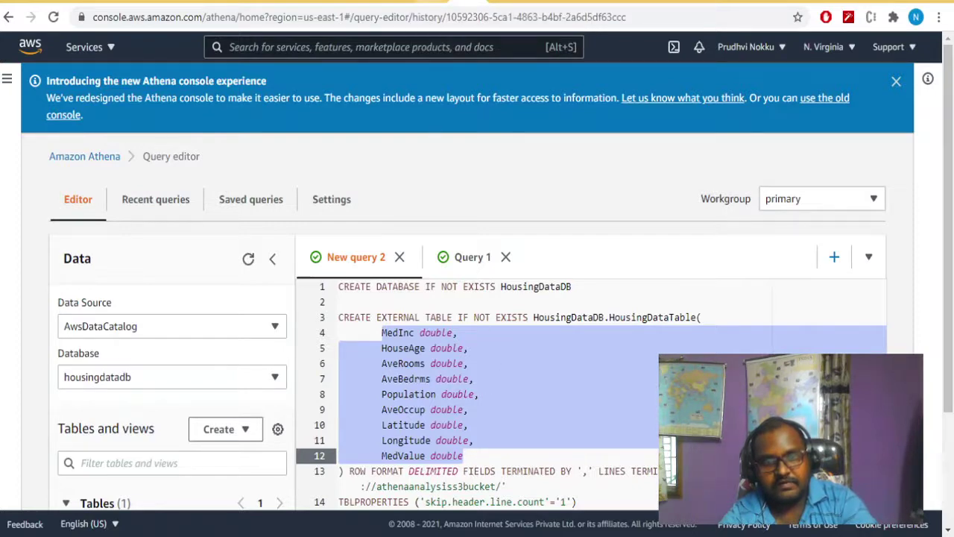
Switch to AWS Glue and look over the Data catalog's tables, databases and crawlers.
left_click(427, 2)
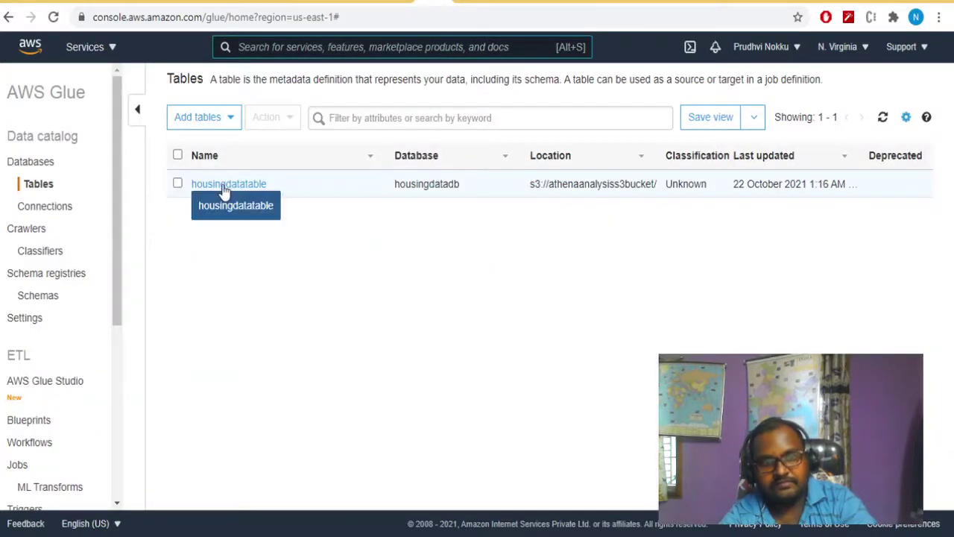
left_click(30, 161)
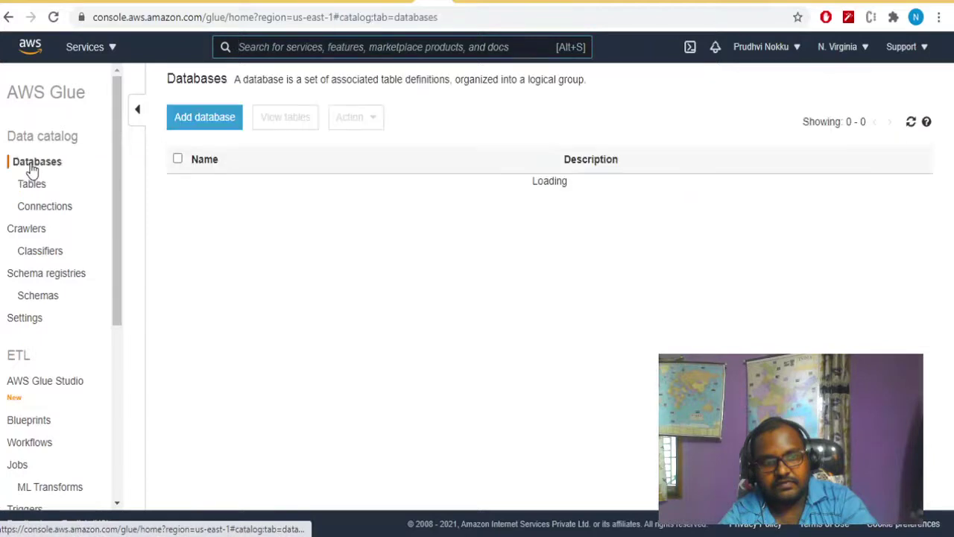
left_click(35, 232)
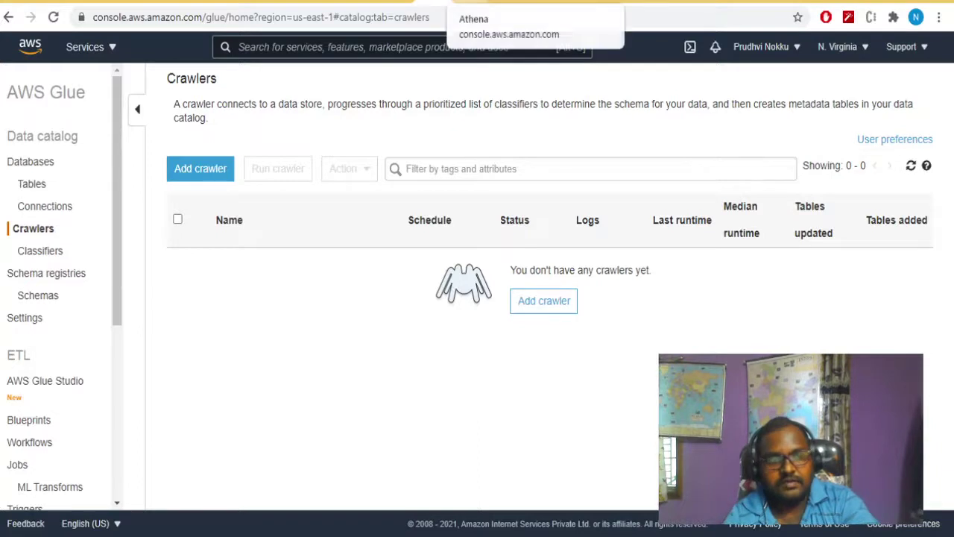
Switch back to Athena and examine the double column types and the EXTERNAL keyword in the CREATE TABLE statement.
left_click(462, 1)
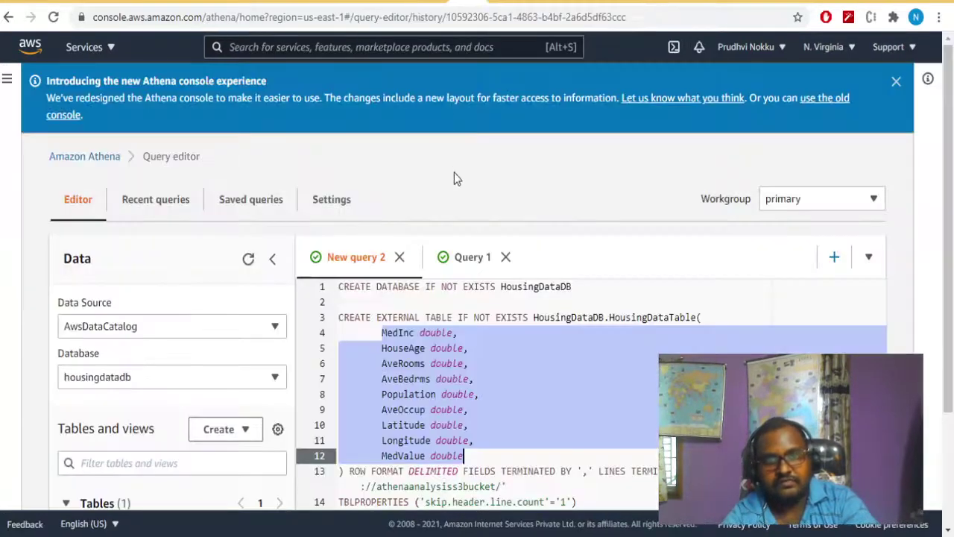
double_click(468, 378)
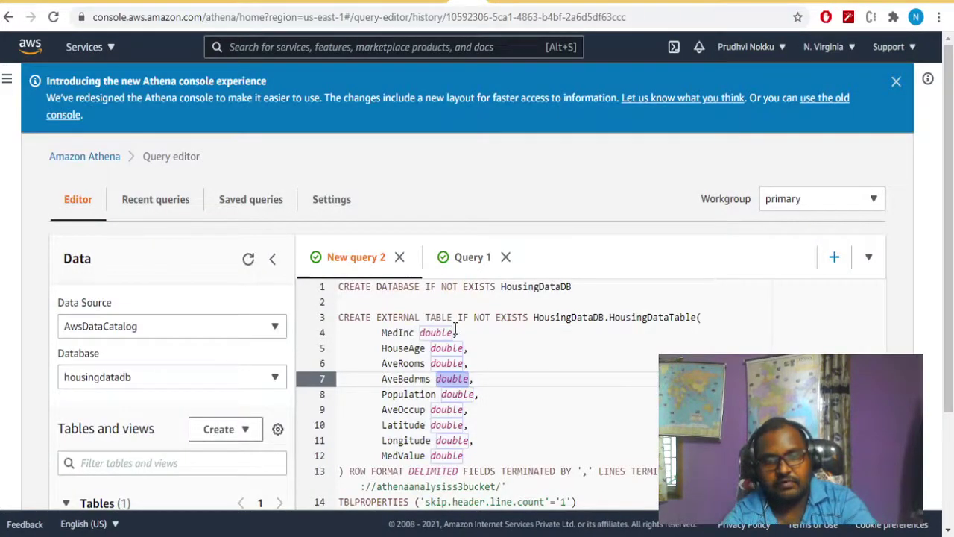
double_click(399, 318)
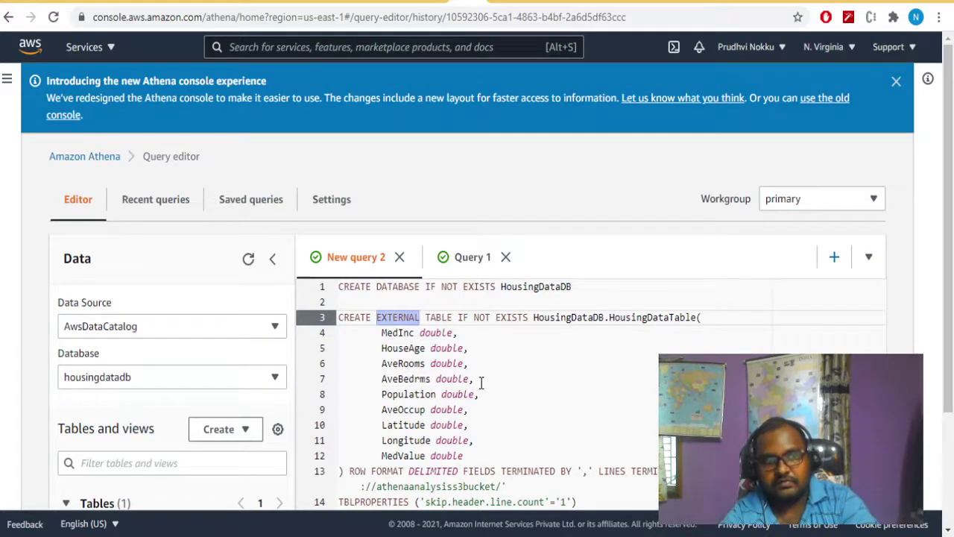
Switch to AWS Glue and inspect the housingdatadb database and the catalog's table list.
key("ctrl+Tab")
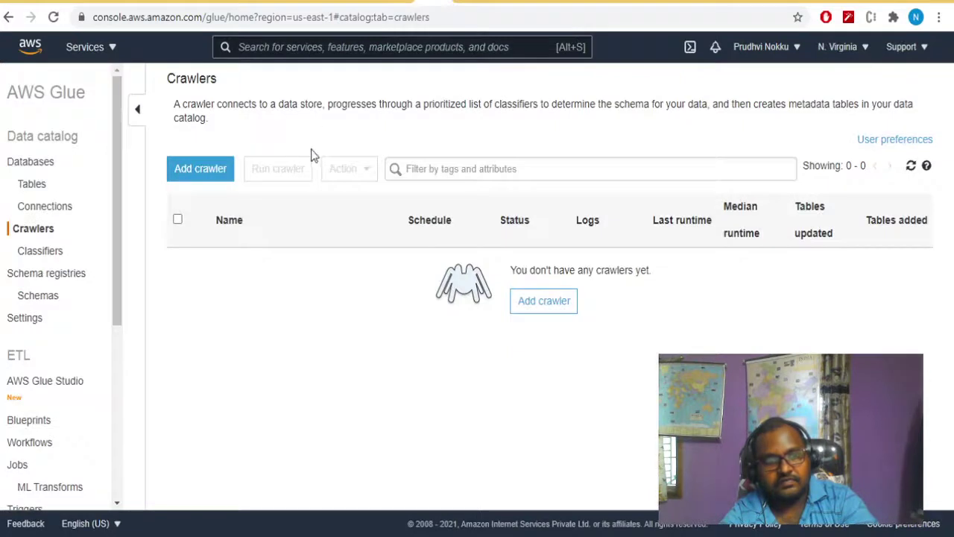
left_click(37, 163)
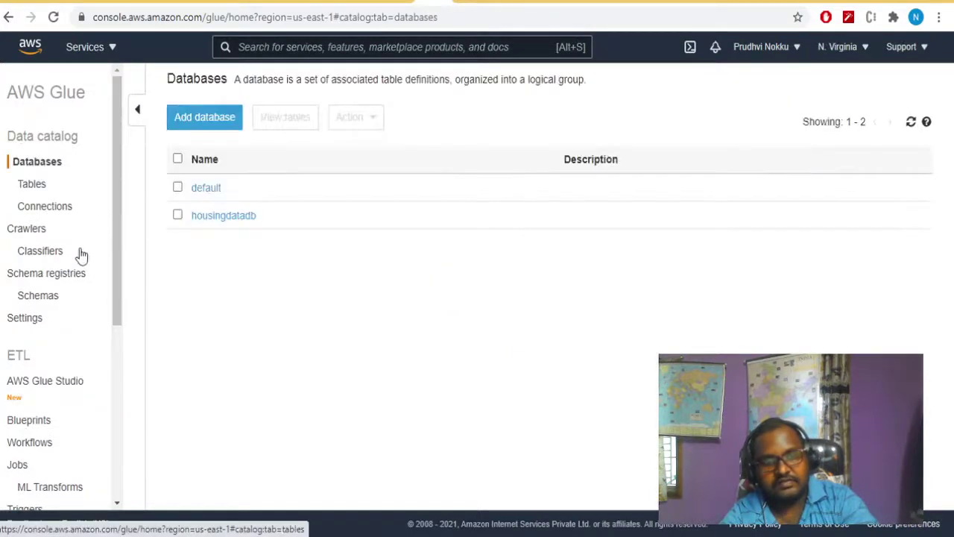
left_click(217, 218)
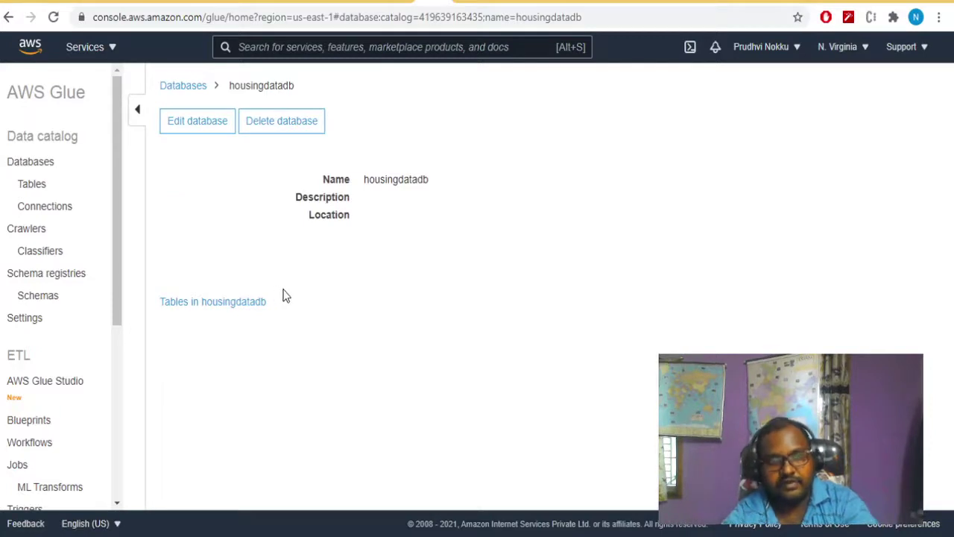
left_click(31, 184)
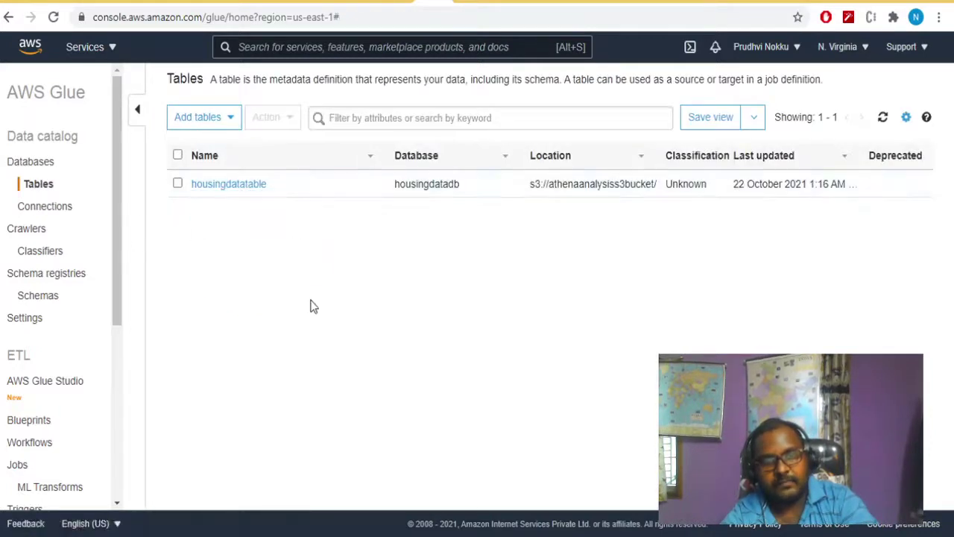
Start a new Glue crawler named HosuingDatacrawler and continue to its data store settings with Data stores as the source type.
left_click(24, 234)
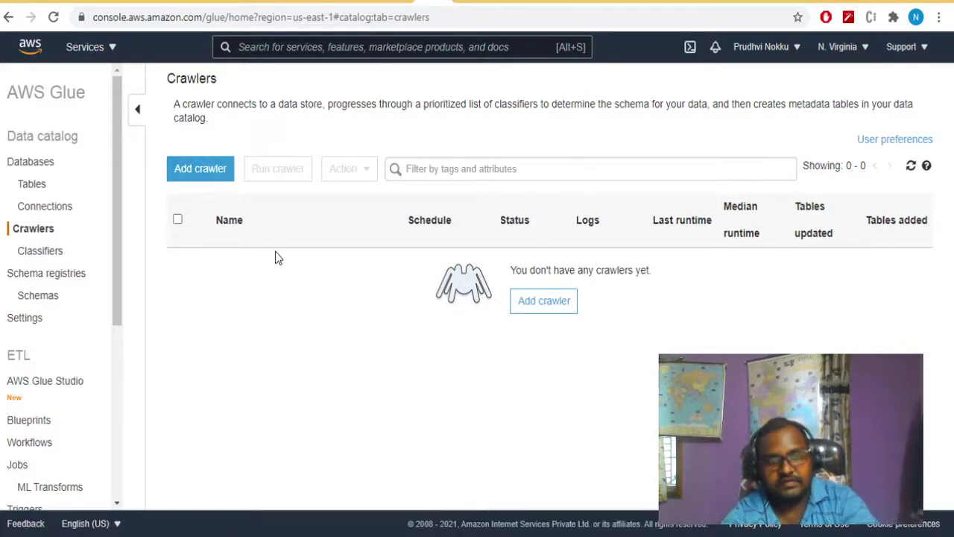
left_click(196, 178)
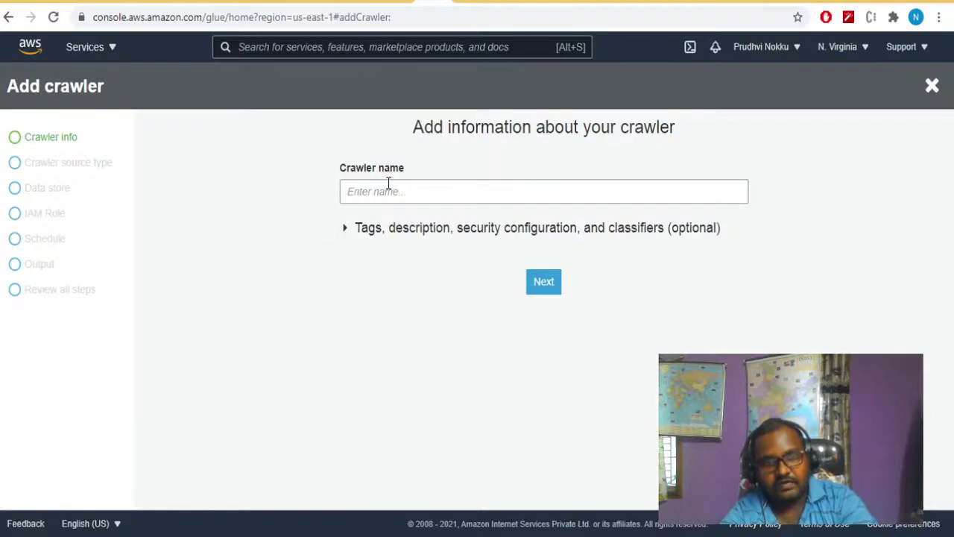
left_click(388, 183)
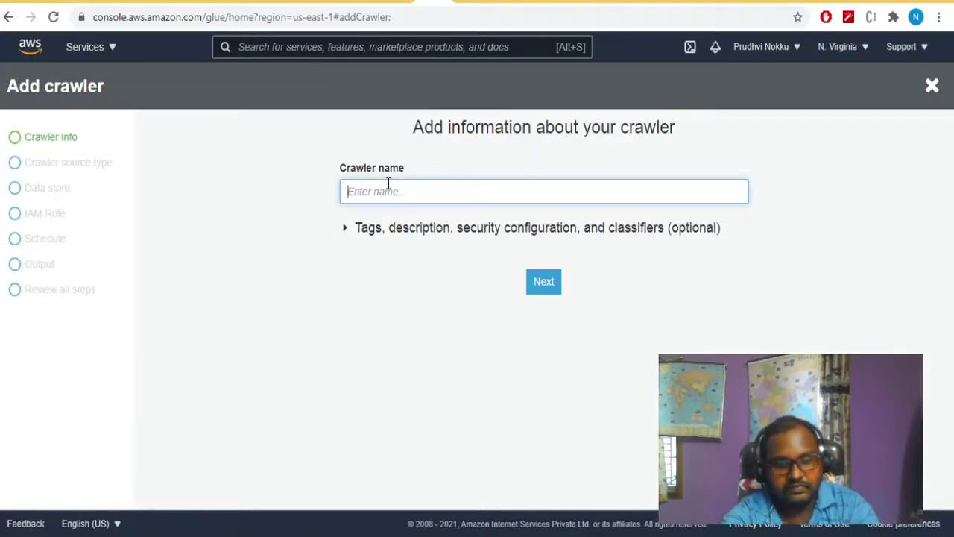
type("Hosuin")
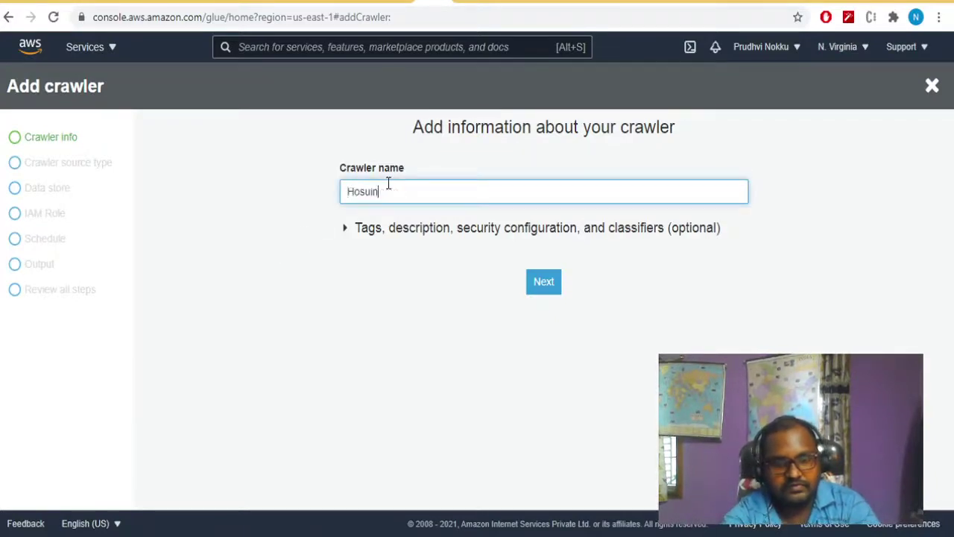
type("gDa")
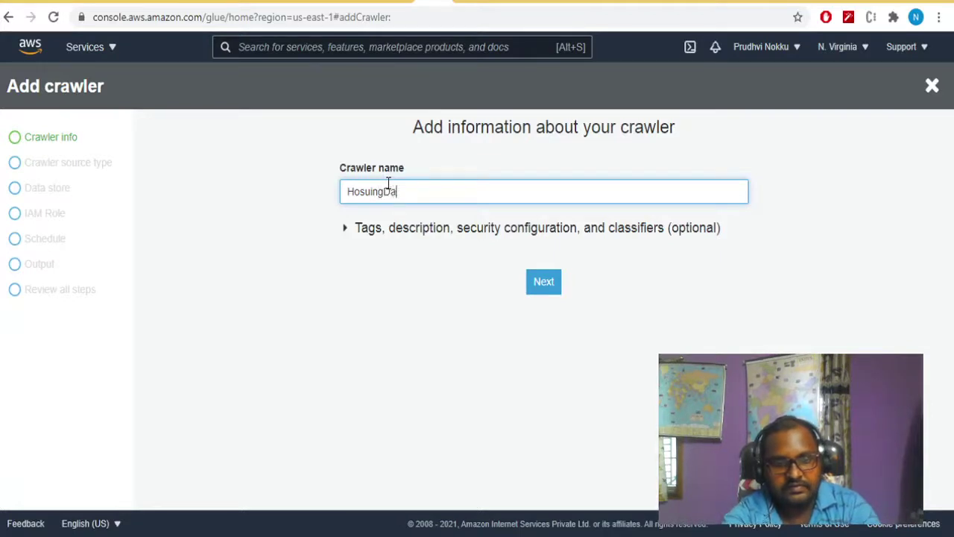
type("tacre")
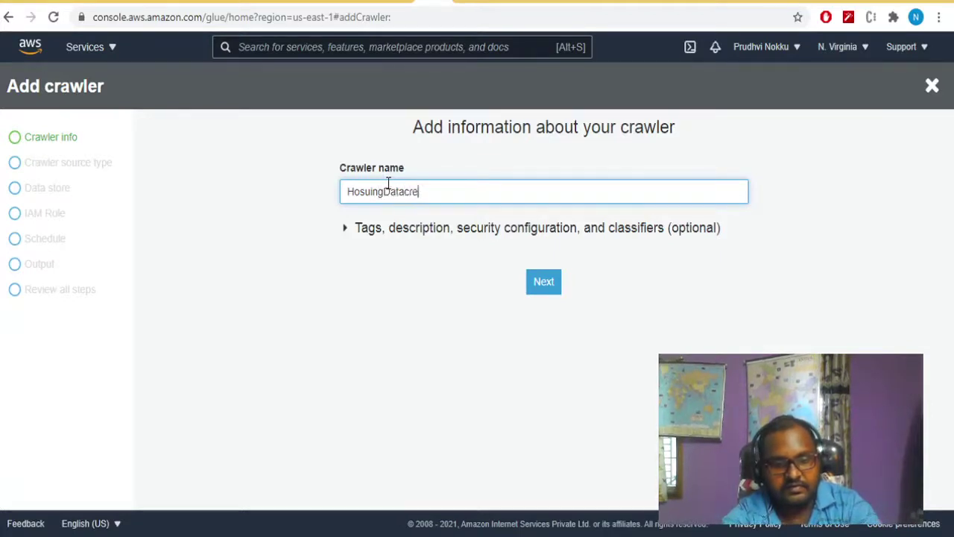
key("BackSpace")
type("awl")
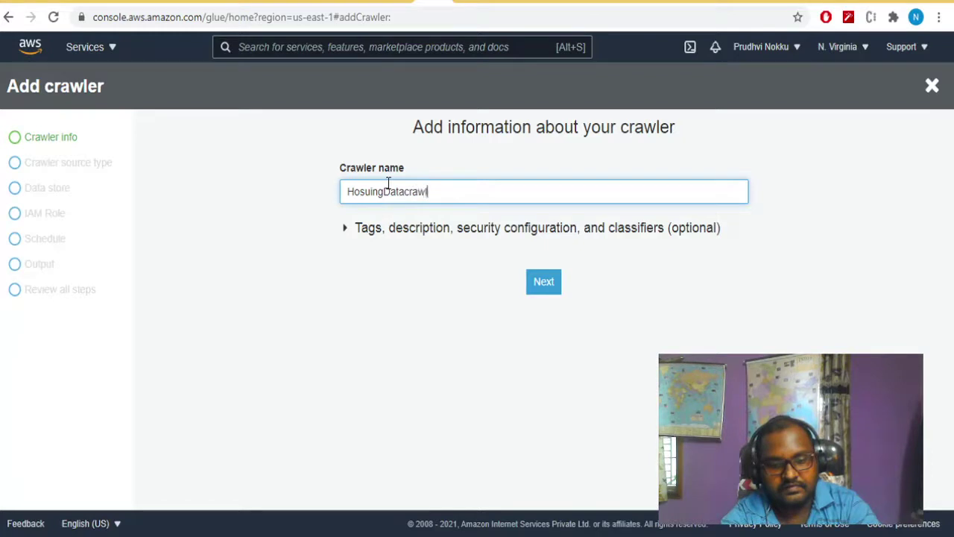
type("er")
left_click(544, 280)
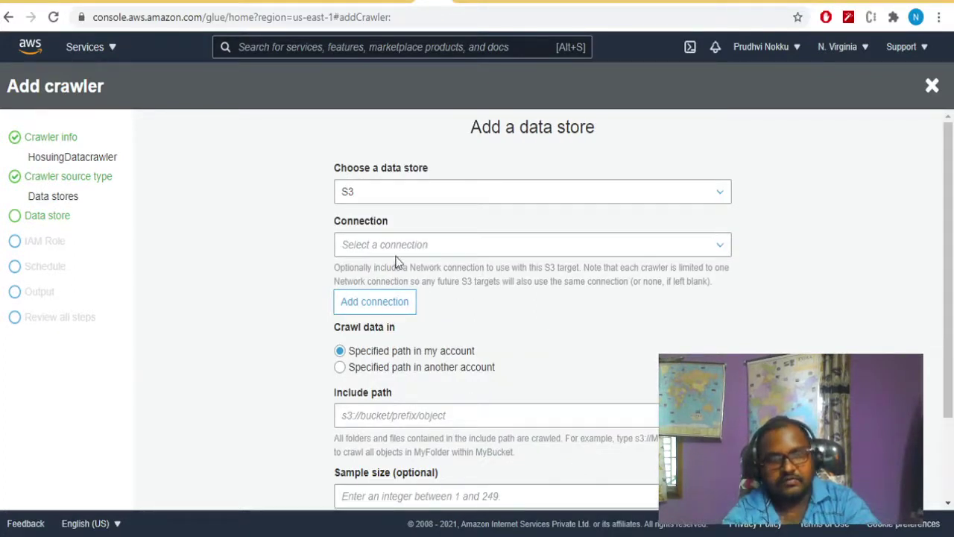
Set the crawler's S3 include path to s3://athenaanalysiss3bucket/california_housing.csv and continue to the IAM role without adding another data store.
left_click(363, 200)
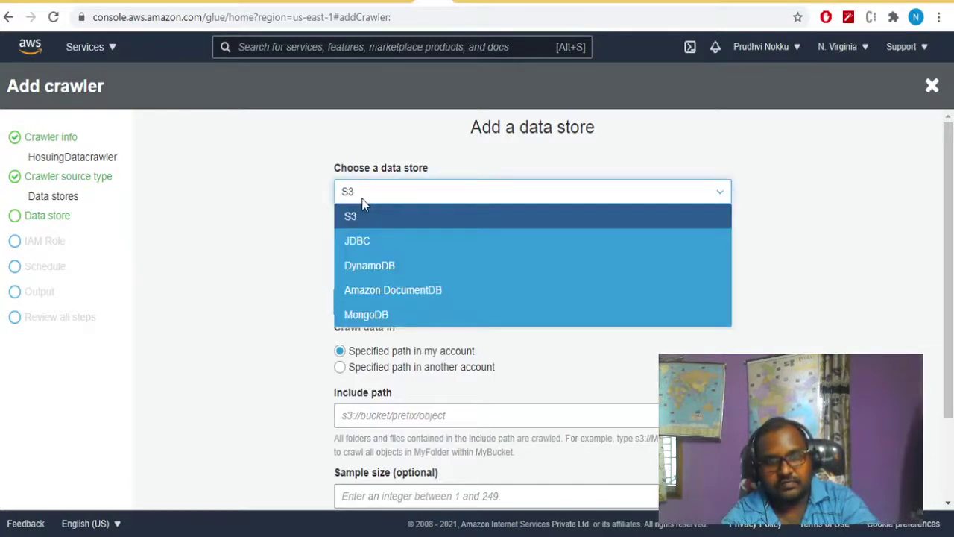
left_click(291, 251)
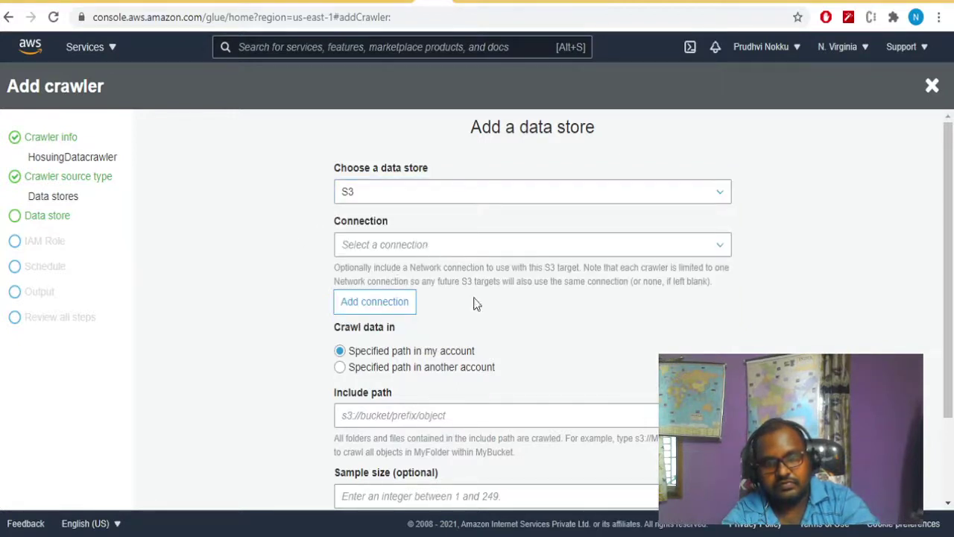
scroll(950, 306, "down", 2)
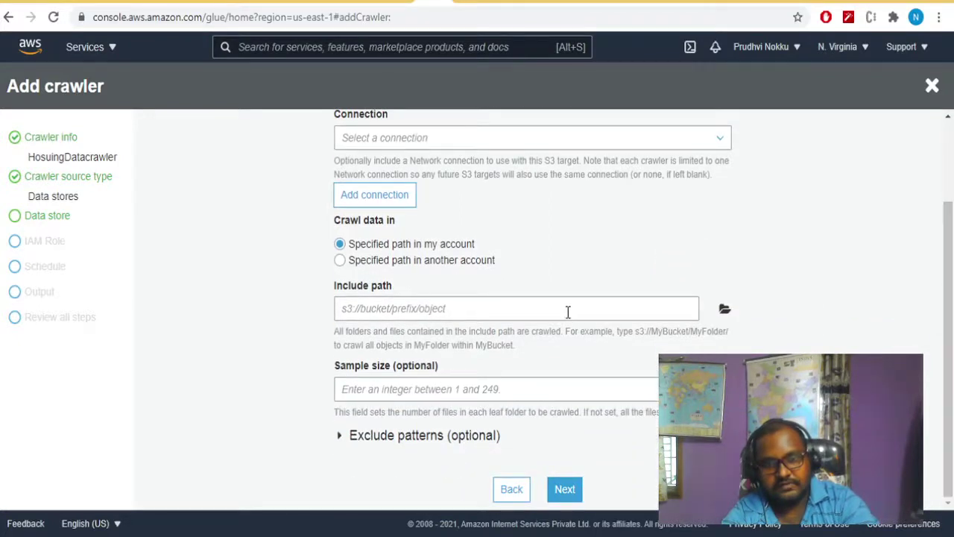
left_click(726, 309)
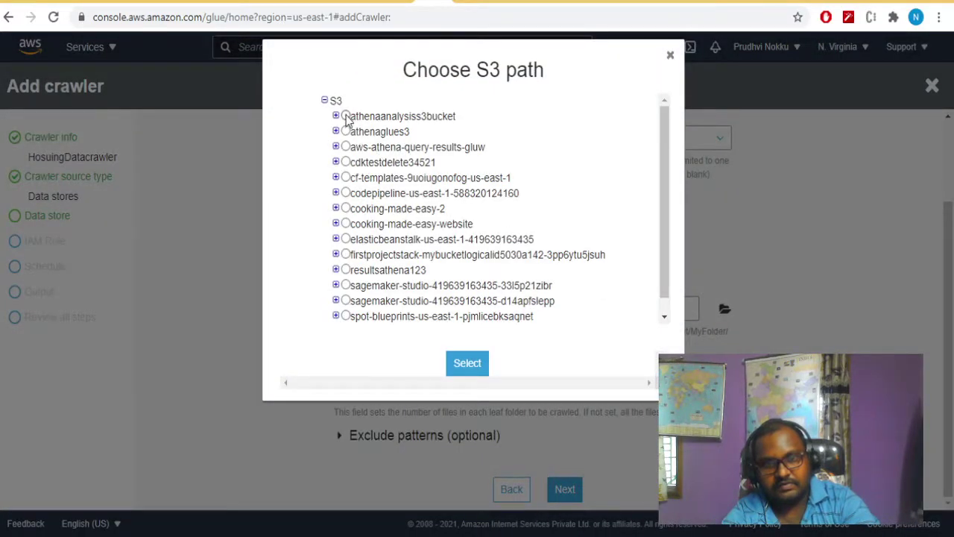
left_click(346, 117)
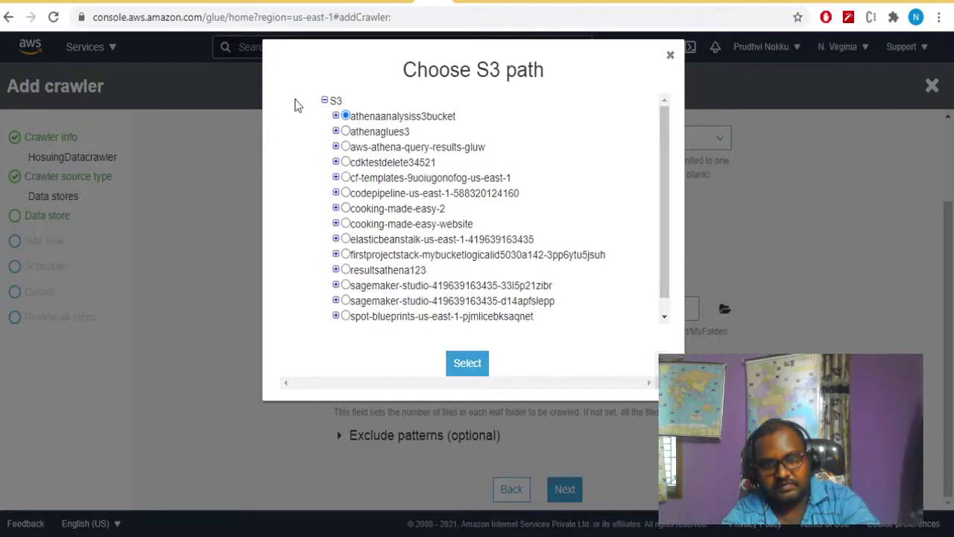
left_click(336, 117)
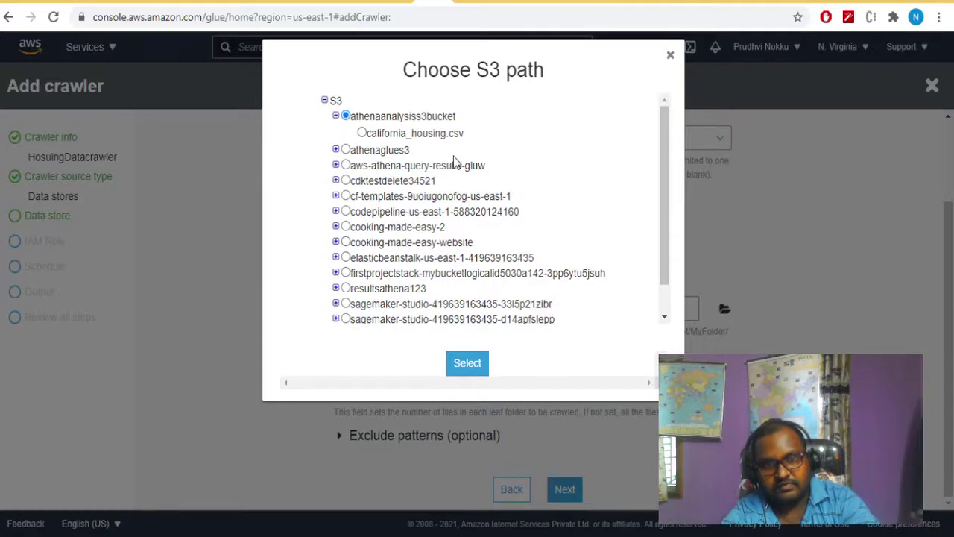
left_click(361, 132)
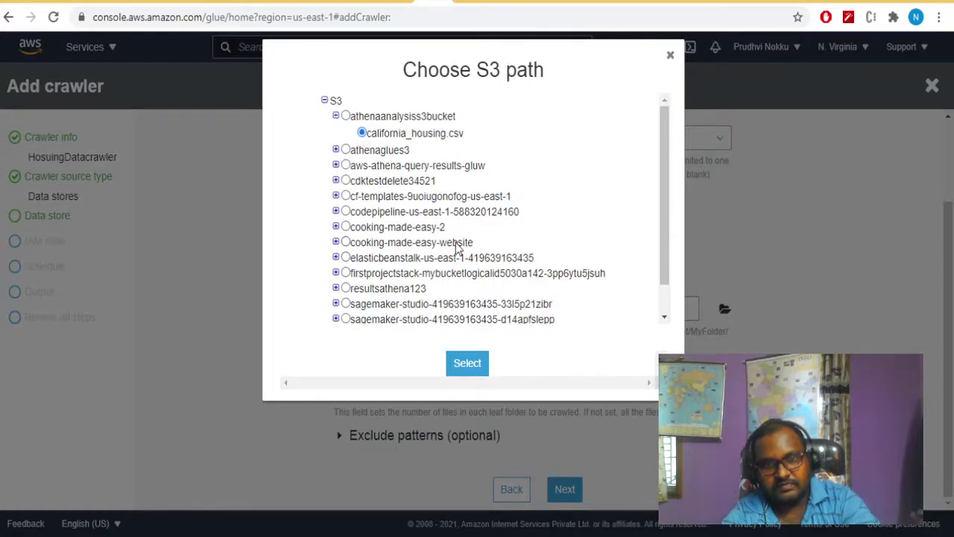
left_click(470, 364)
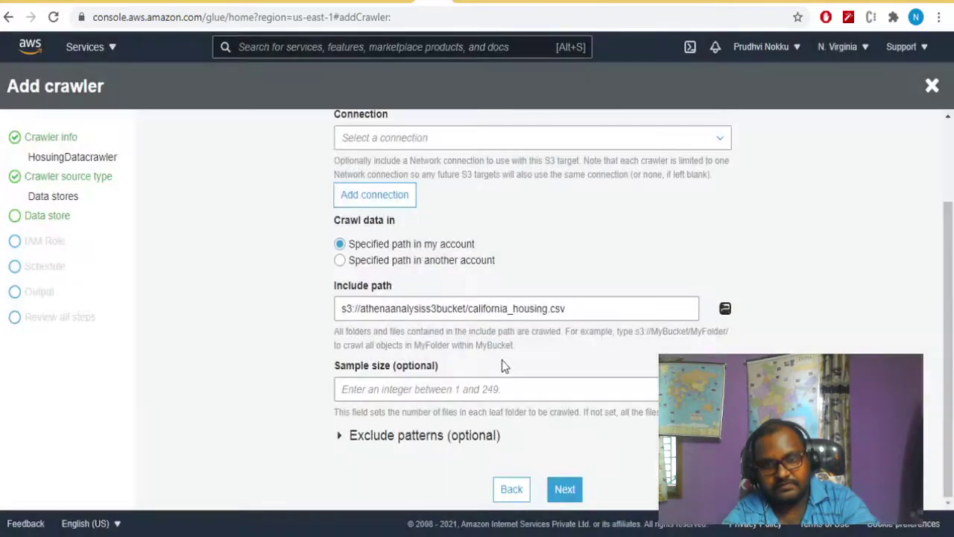
left_click(564, 491)
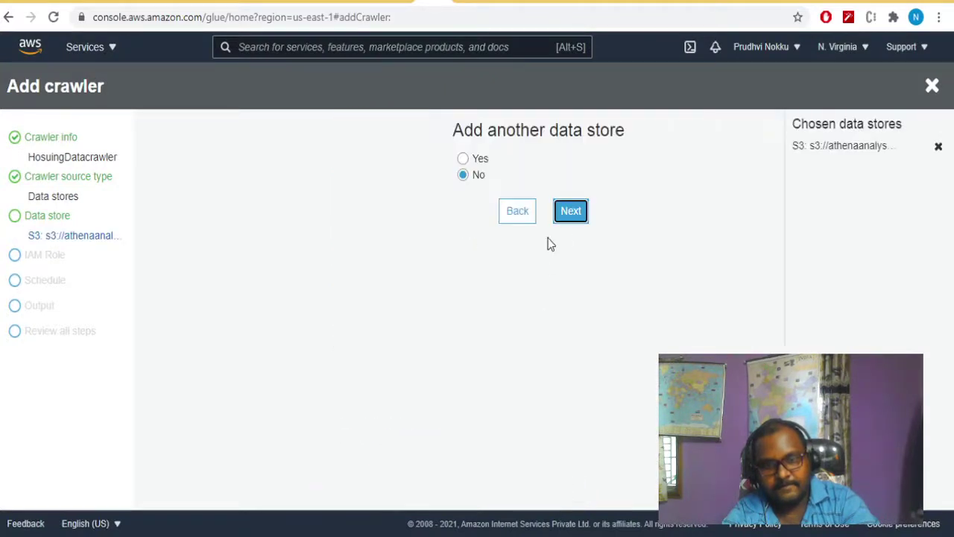
left_click(566, 213)
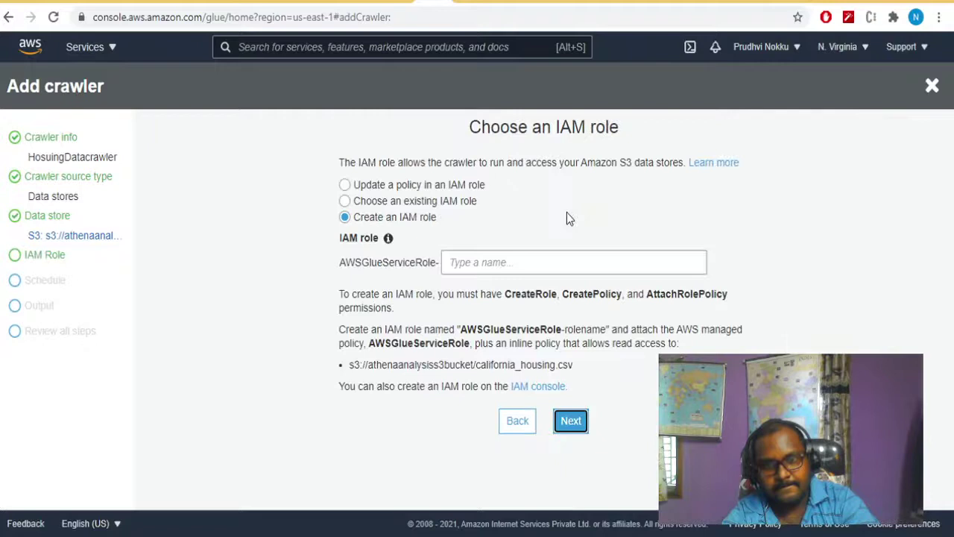
left_click(411, 203)
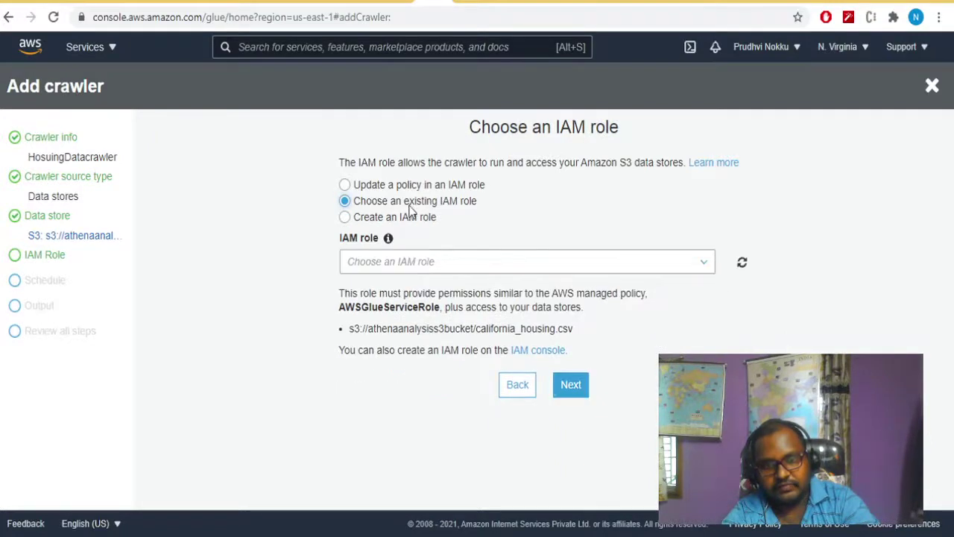
left_click(428, 261)
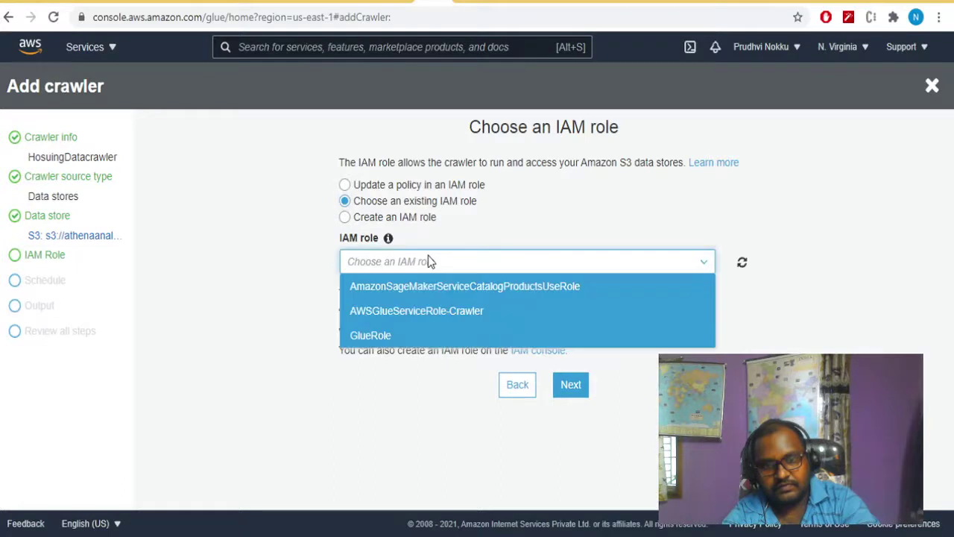
left_click(411, 217)
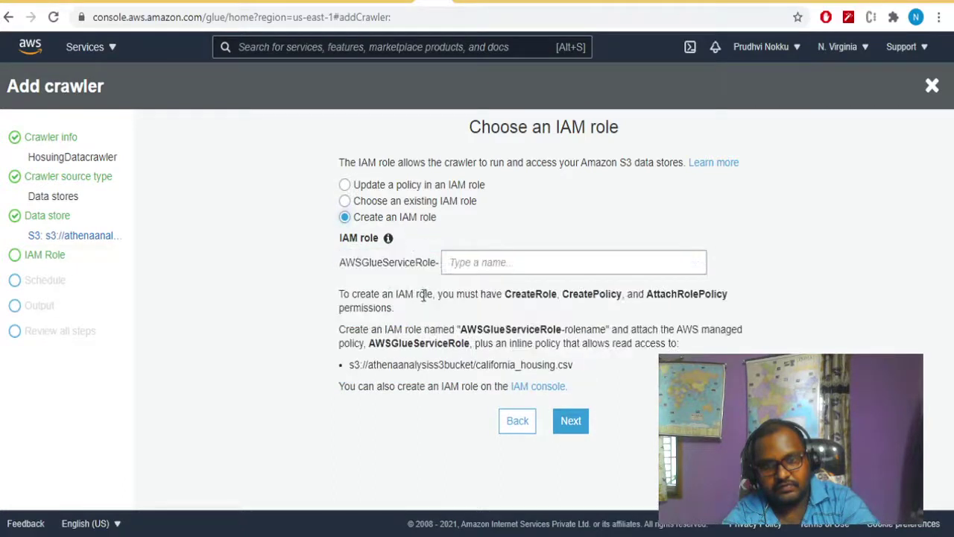
left_click(476, 265)
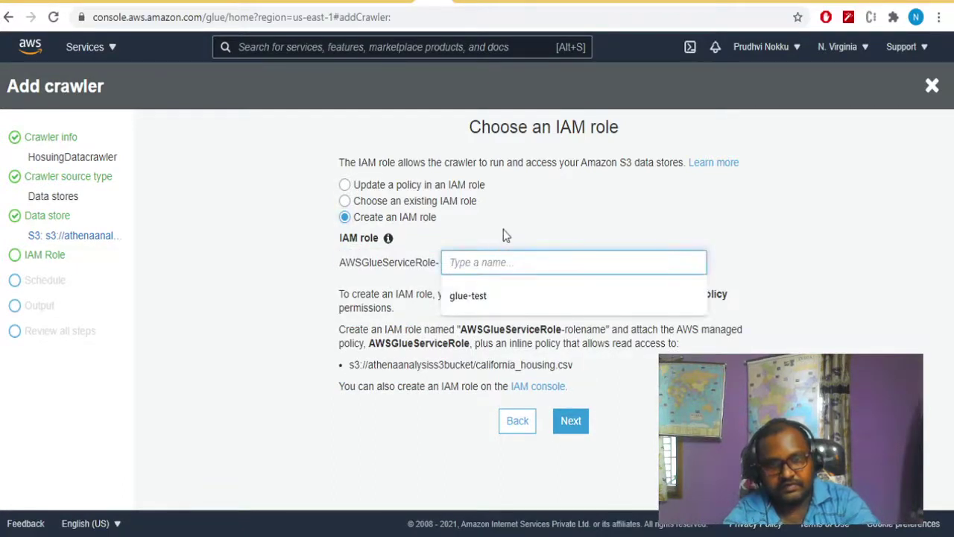
Assign the existing IAM role AWSGlueServiceRole-Crawler to the crawler and accept the Run on demand schedule.
left_click(415, 202)
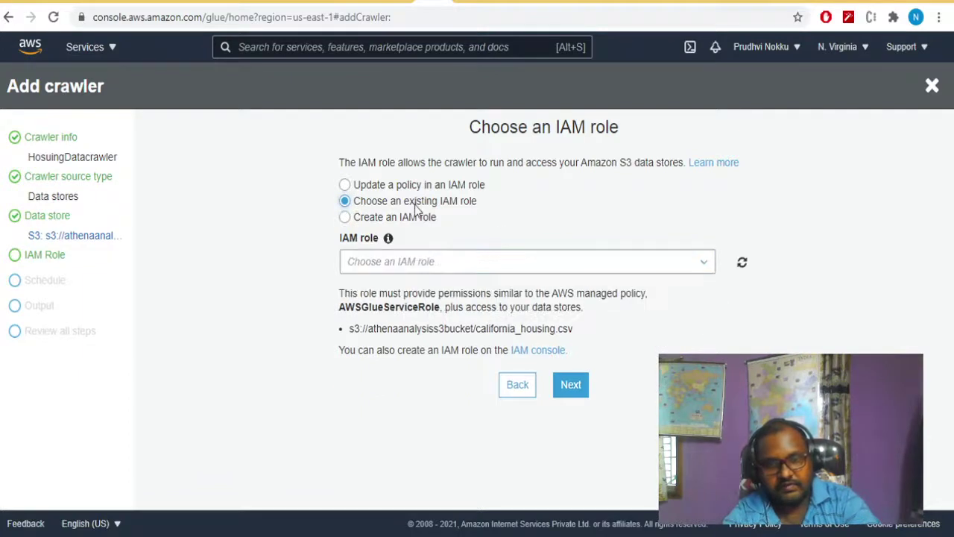
left_click(432, 265)
left_click(451, 311)
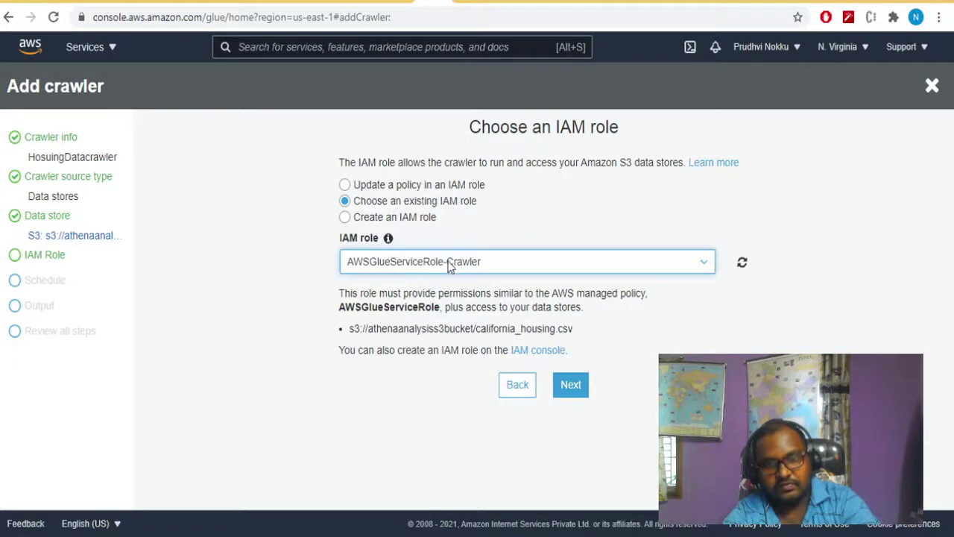
left_click(566, 385)
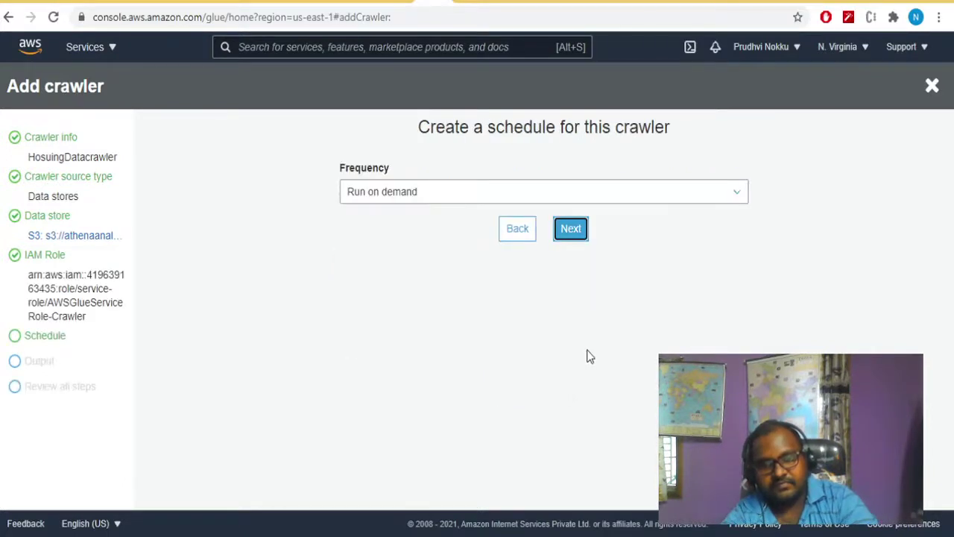
left_click(561, 233)
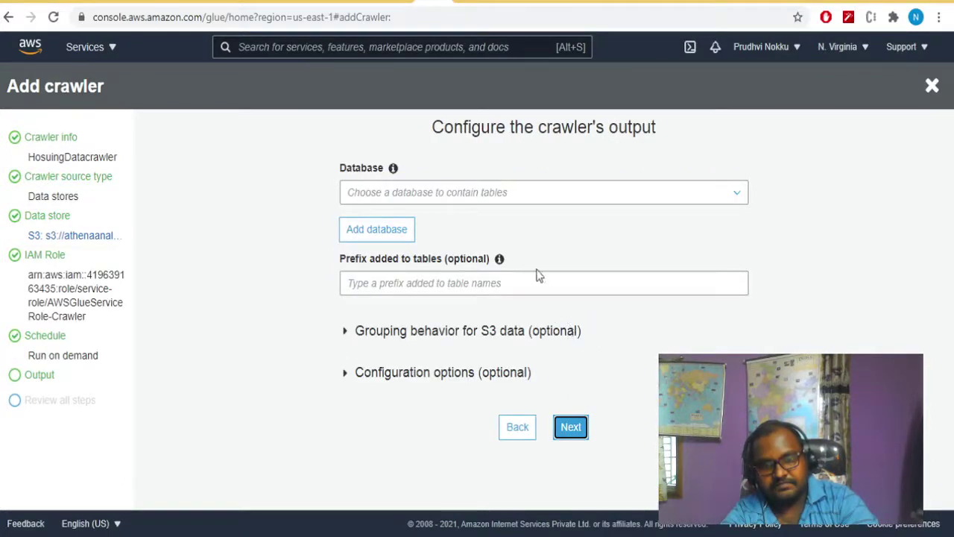
Choose housingdatadb as the crawler's output database and continue to the review of all settings.
left_click(523, 196)
left_click(514, 195)
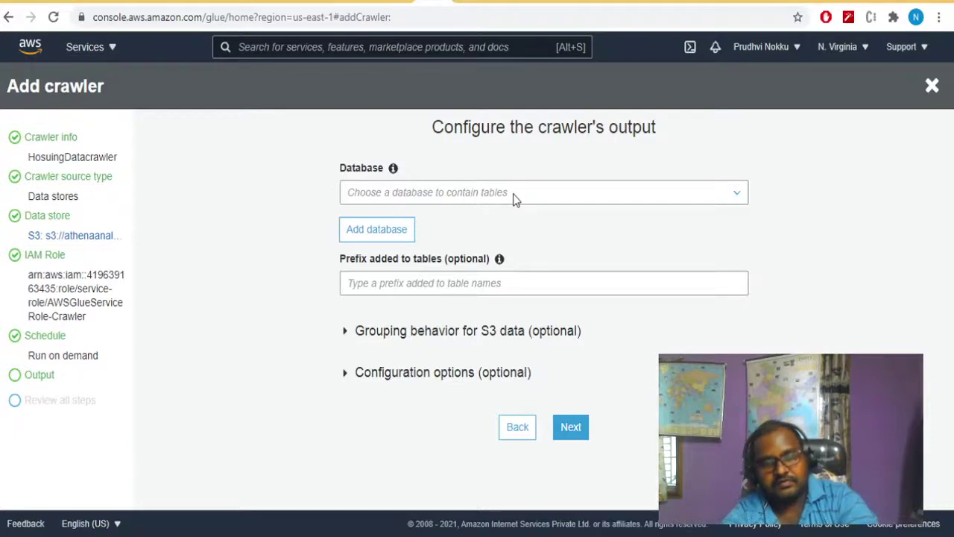
left_click(513, 195)
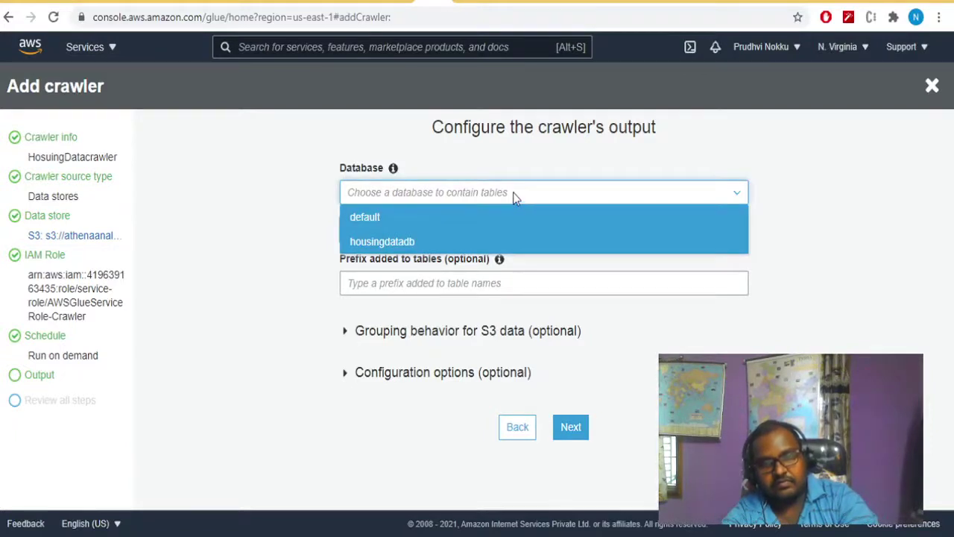
left_click(498, 243)
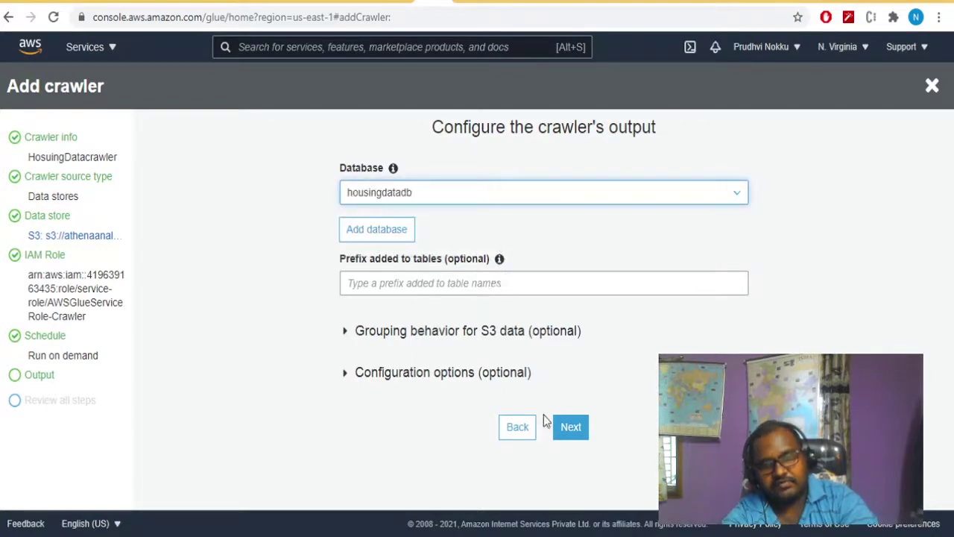
left_click(580, 433)
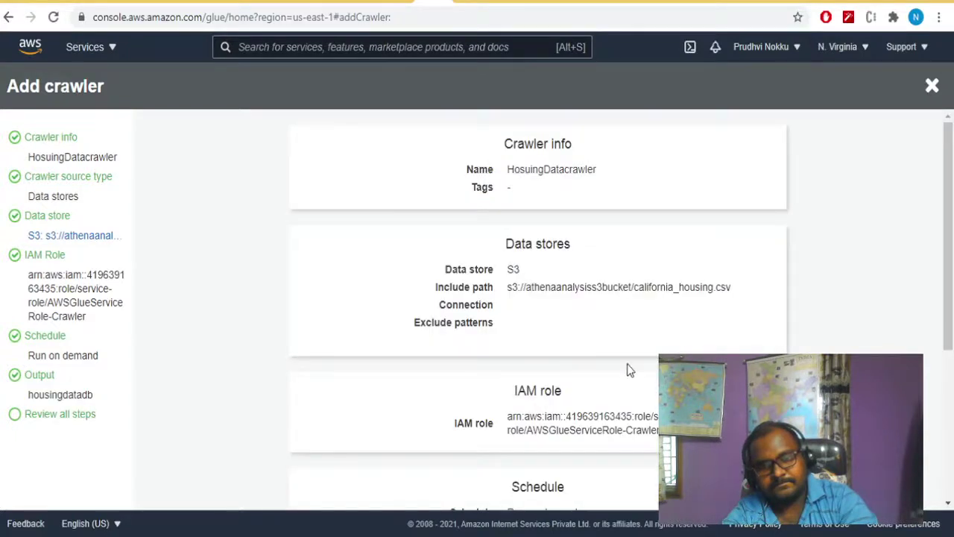
left_click_drag(946, 300, 944, 500)
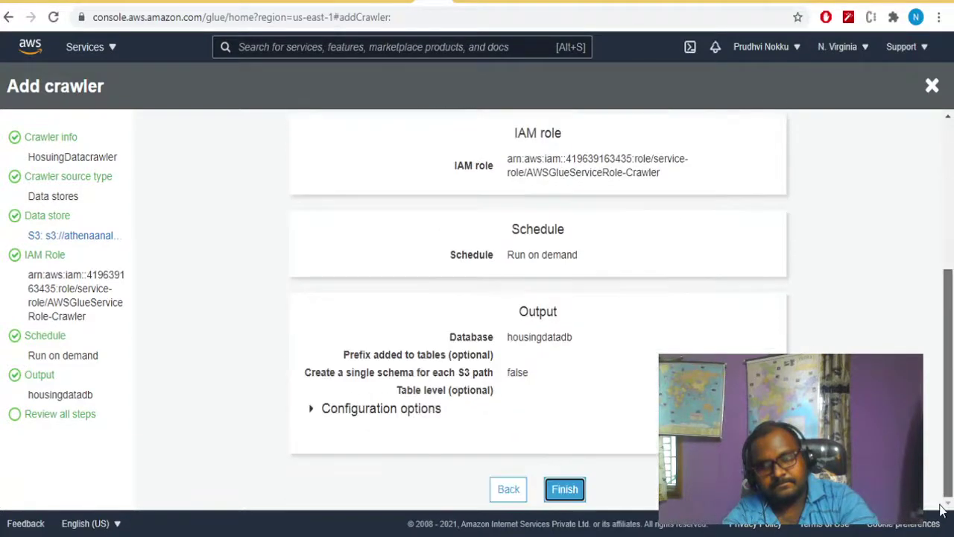
Go back to the crawler's output settings, set the table prefix to gluecrawl, and return to the review.
left_click(512, 490)
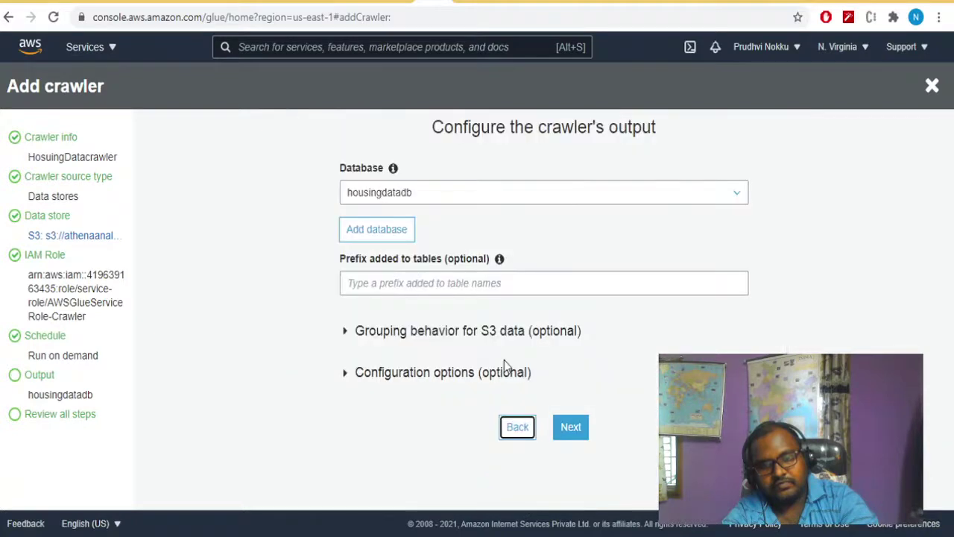
left_click(470, 282)
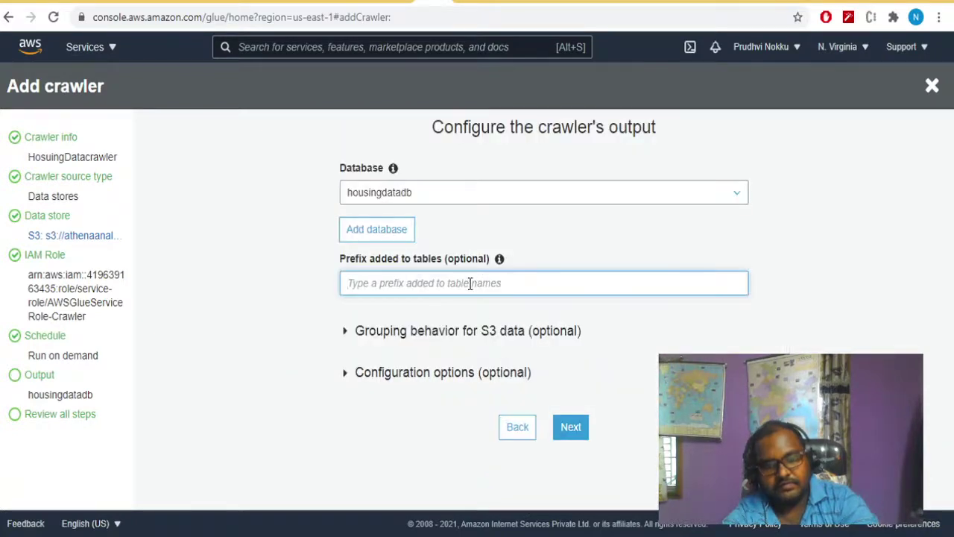
type("glue")
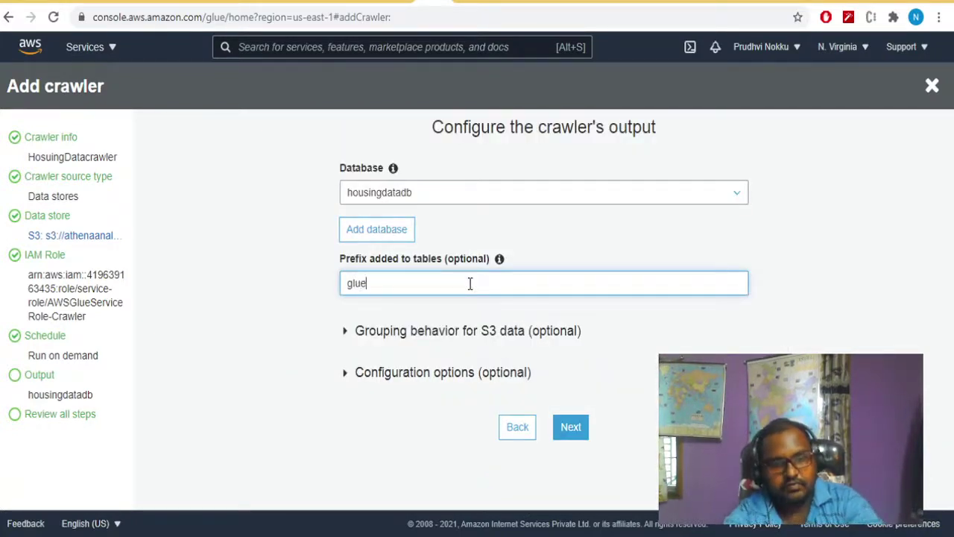
type("Crw")
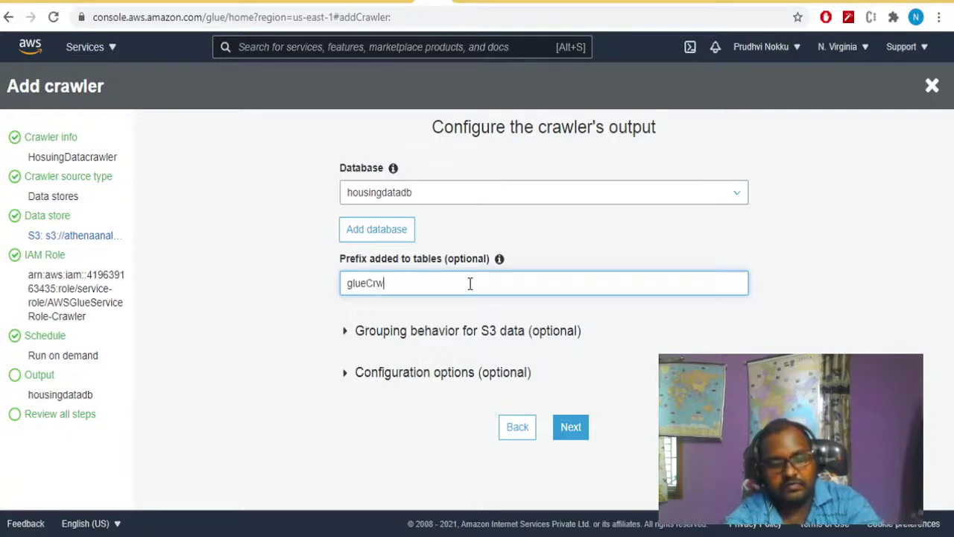
key("BackSpace")
type("cr")
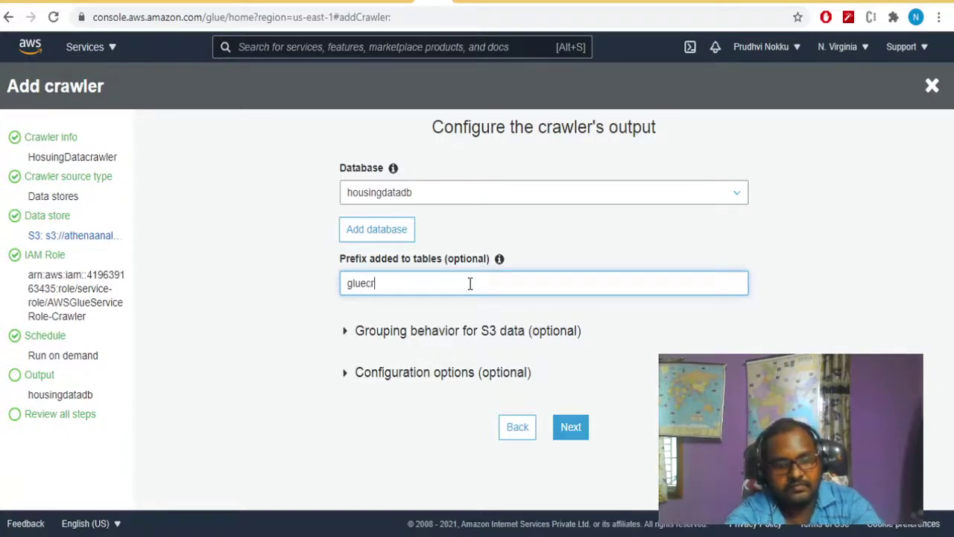
type("awl")
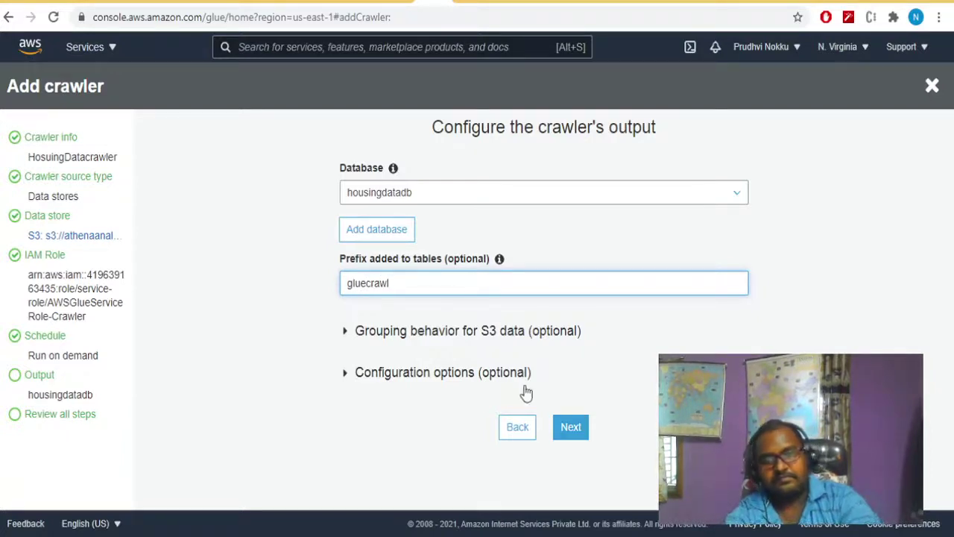
left_click(571, 427)
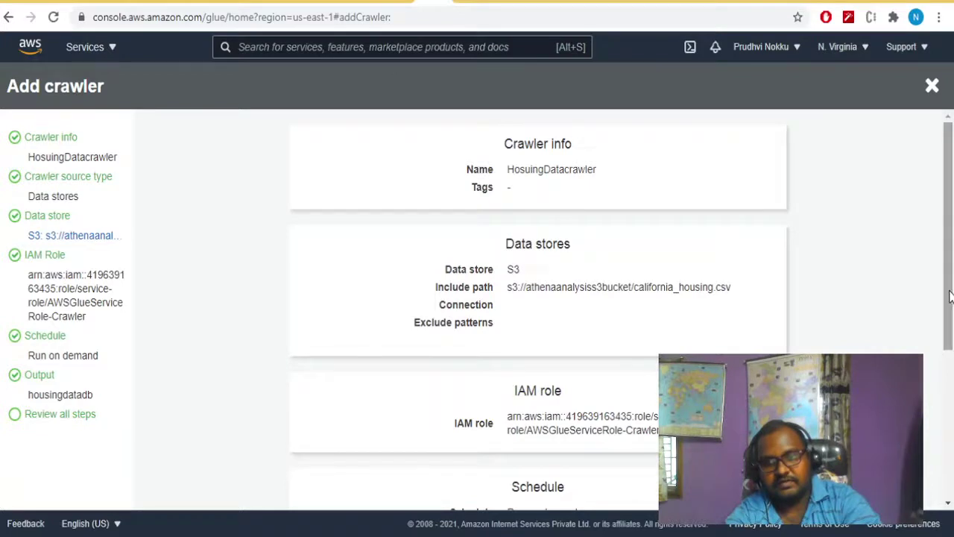
Finish creating the crawler and run HosuingDatacrawler from the crawler list.
scroll(537, 298, "down", 4)
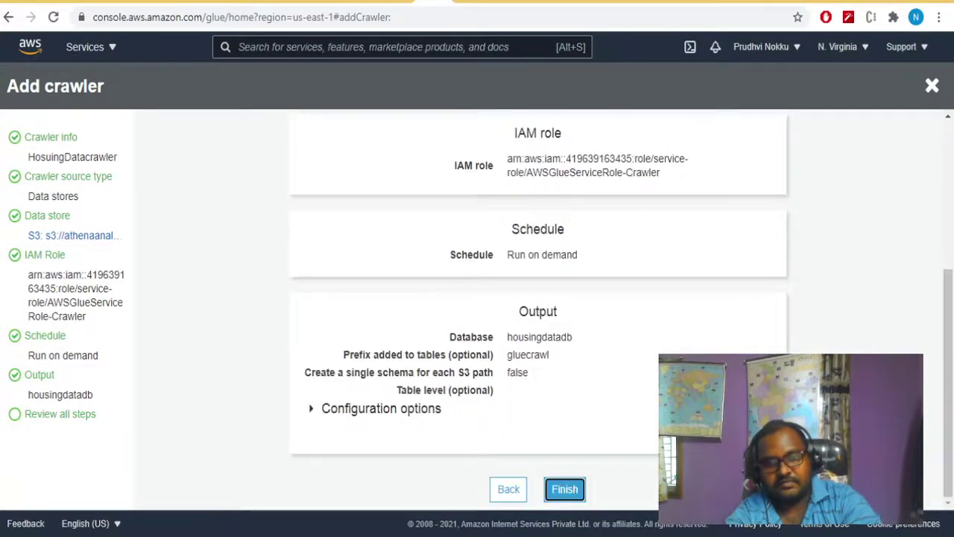
left_click(565, 489)
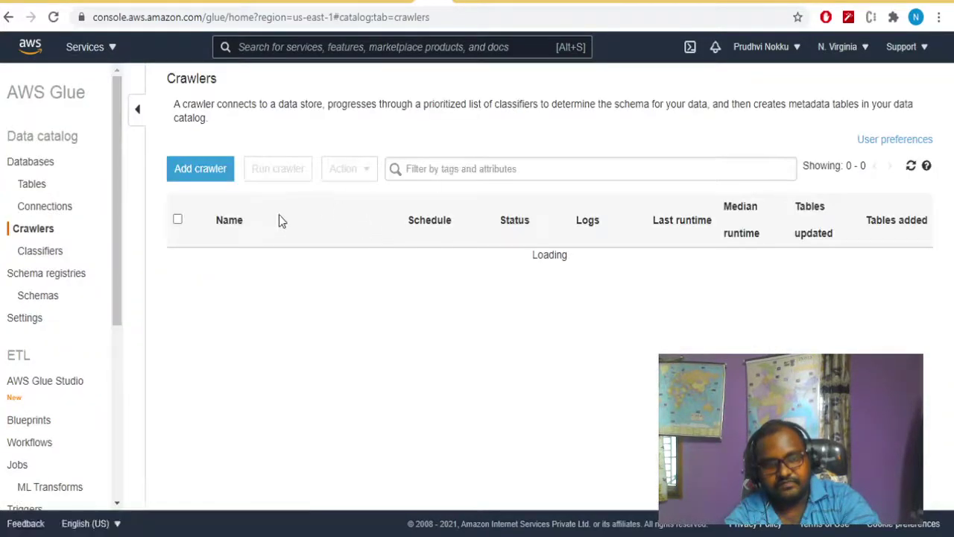
left_click(178, 262)
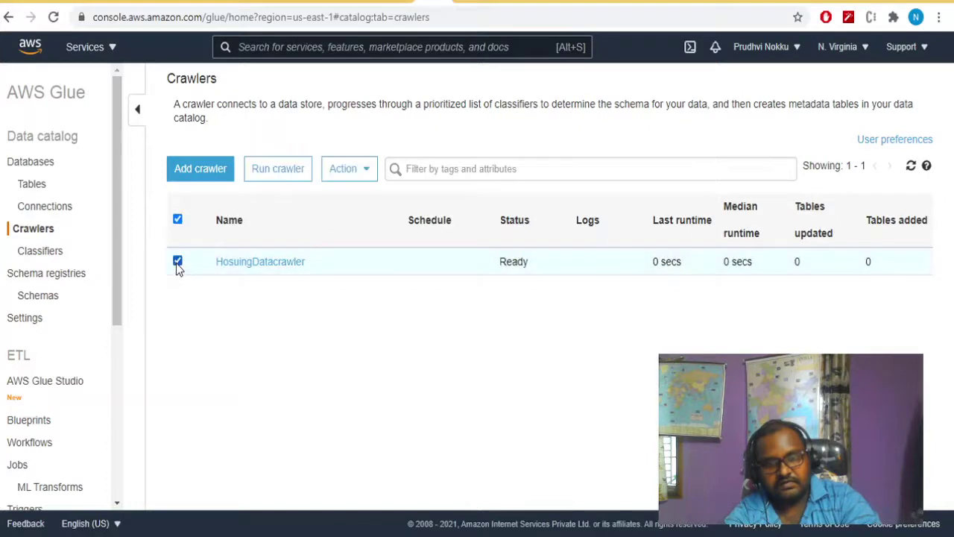
left_click(277, 169)
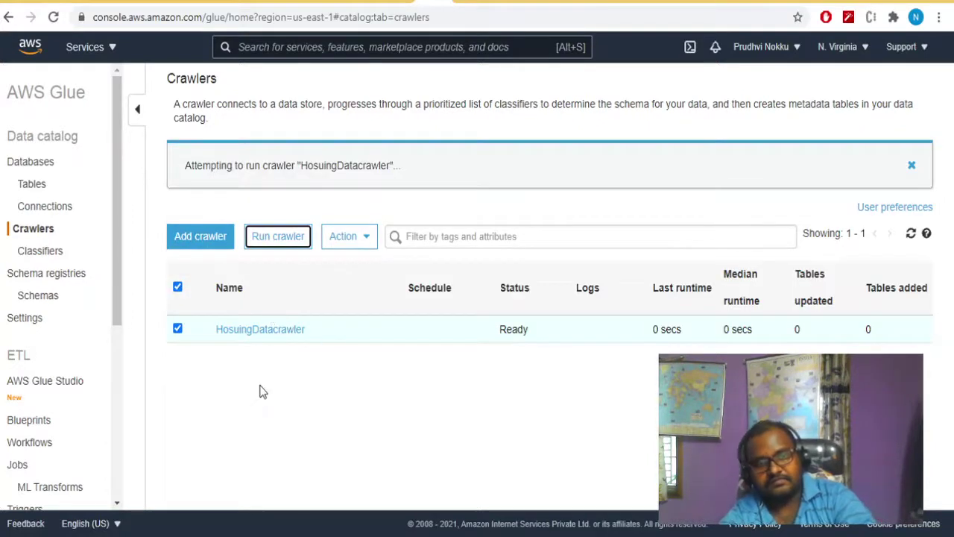